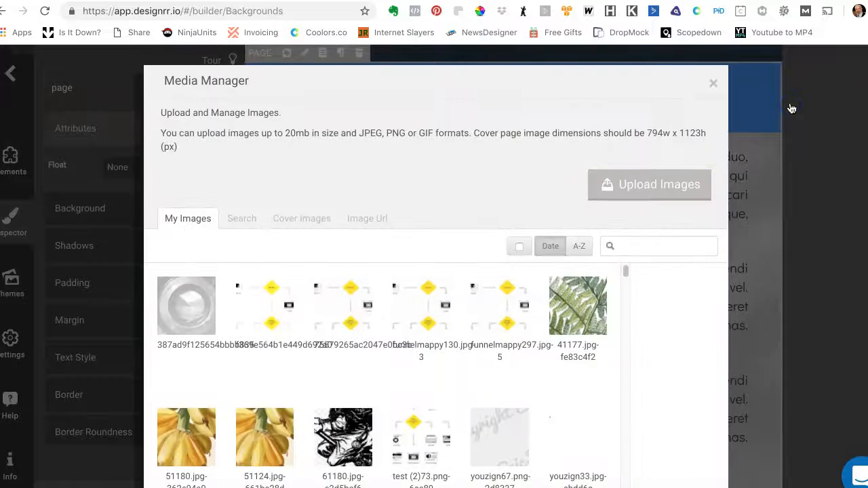
# - Set the turquoise image bkg131.jpg from the uploaded images as the page's background
pyautogui.scroll(-2, 475, 275)
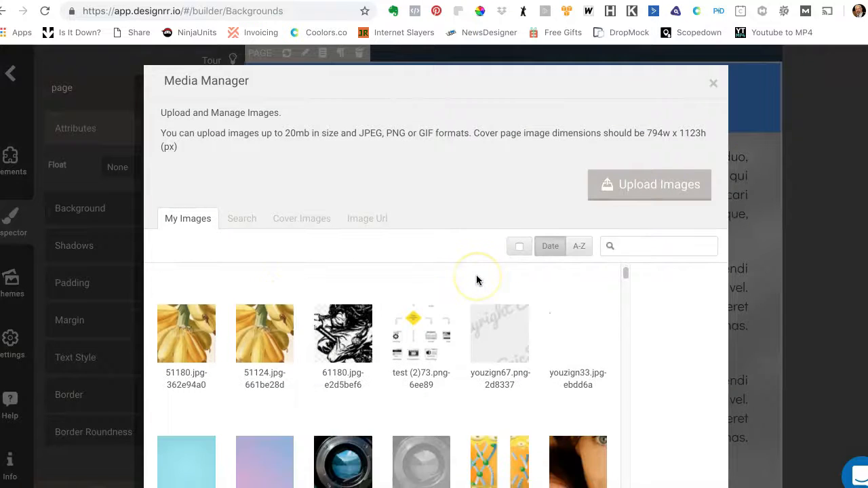
pyautogui.scroll(-1, 476, 280)
pyautogui.click(206, 431)
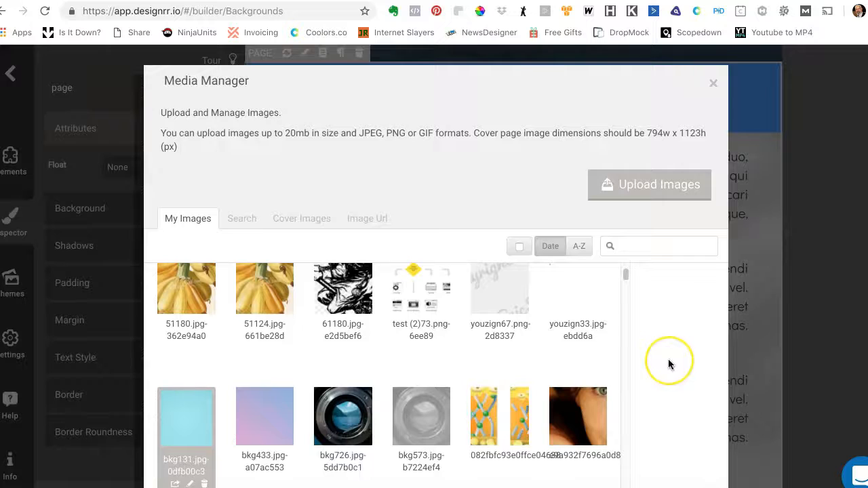
pyautogui.scroll(-2, 668, 362)
pyautogui.scroll(2, 668, 359)
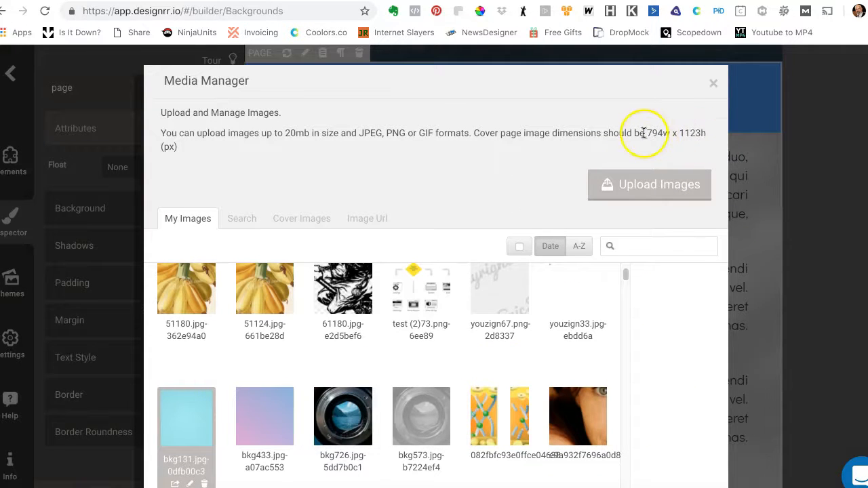
pyautogui.scroll(-2, 664, 342)
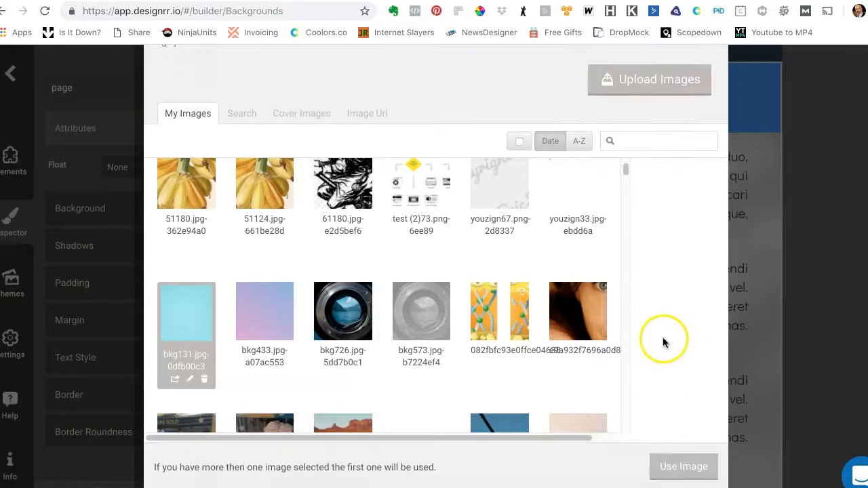
pyautogui.click(684, 466)
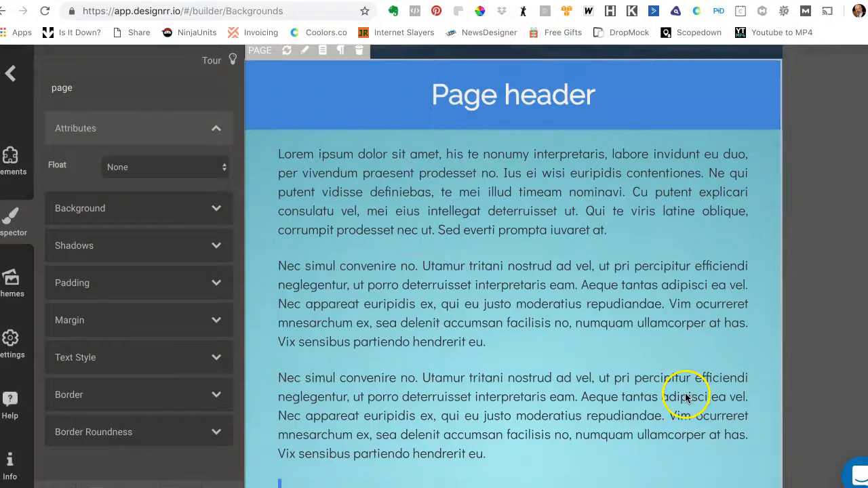
# - Open the background image selection for the page showing the purple-tinted flowchart
pyautogui.scroll(-3, 678, 309)
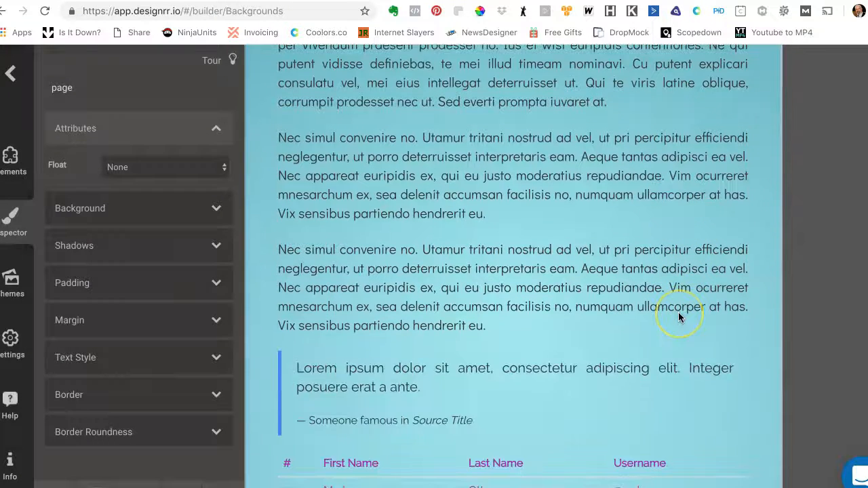
pyautogui.scroll(-2, 677, 312)
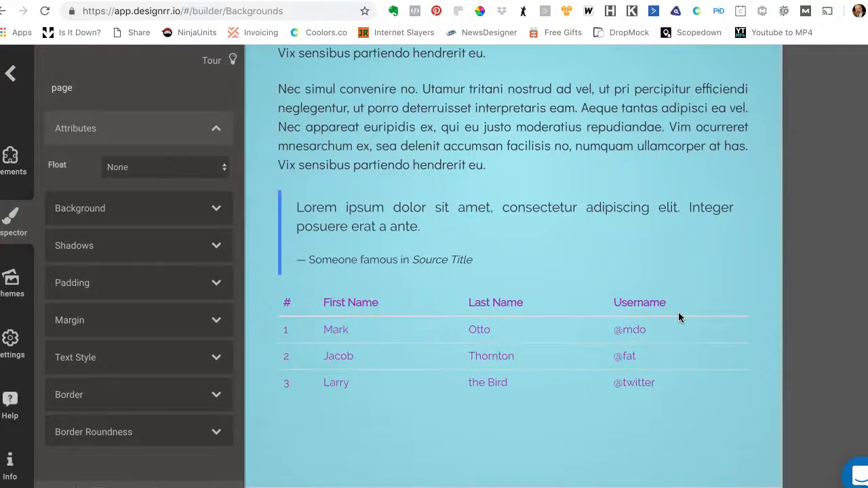
pyautogui.scroll(-6, 679, 317)
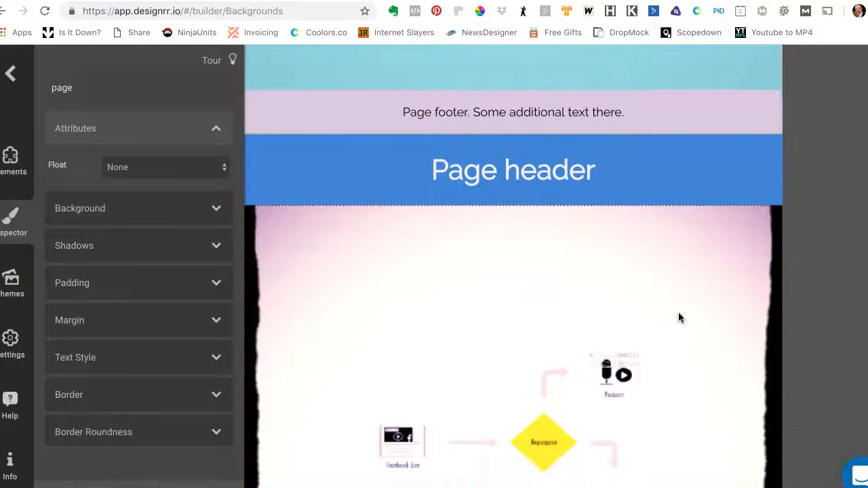
pyautogui.scroll(-3, 680, 317)
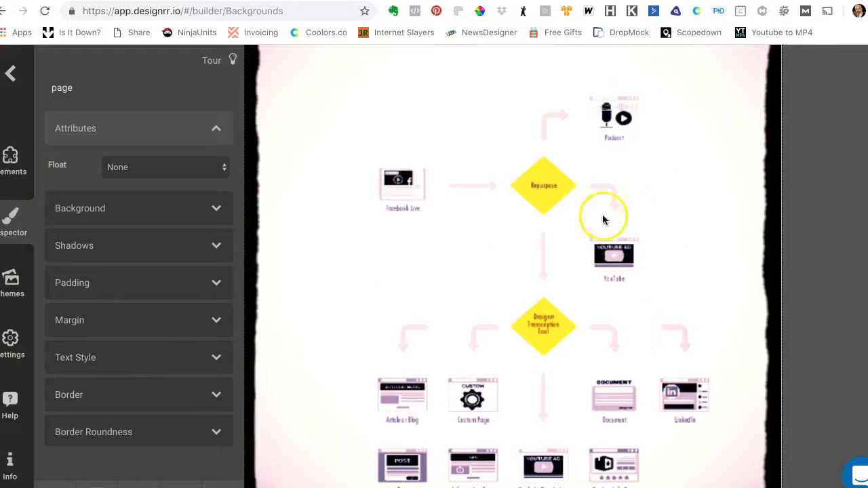
pyautogui.scroll(-1, 691, 254)
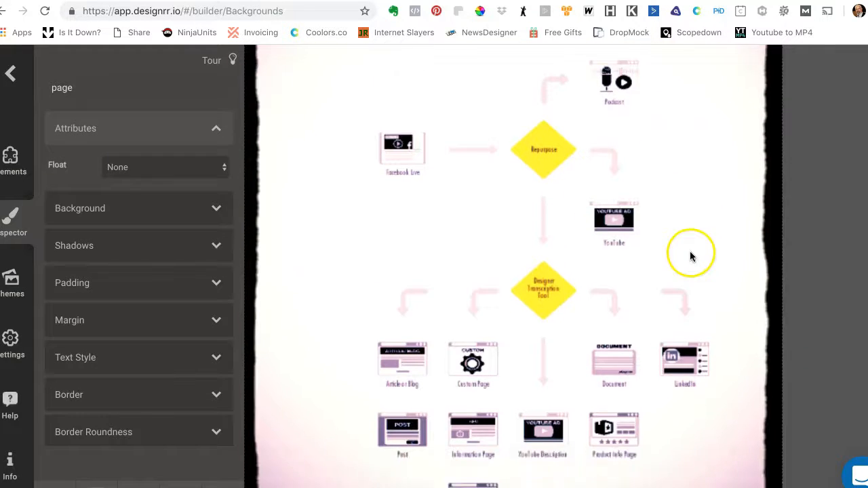
pyautogui.scroll(-1, 705, 295)
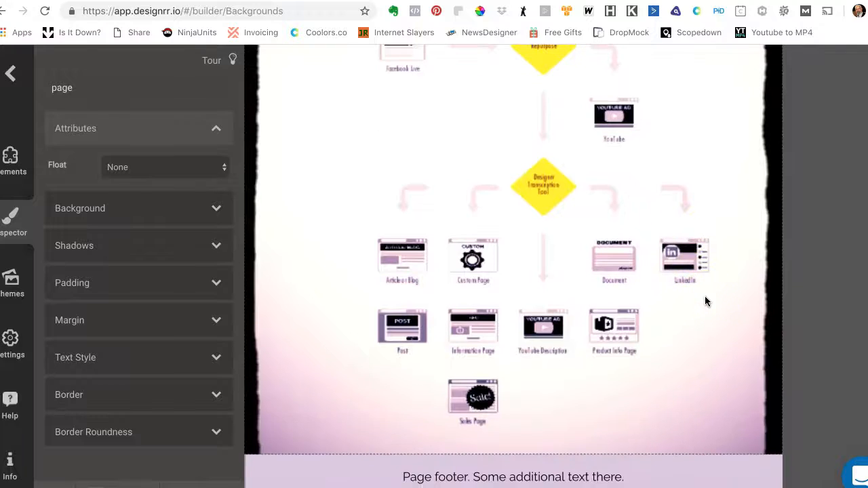
pyautogui.scroll(1, 704, 295)
pyautogui.scroll(5, 704, 296)
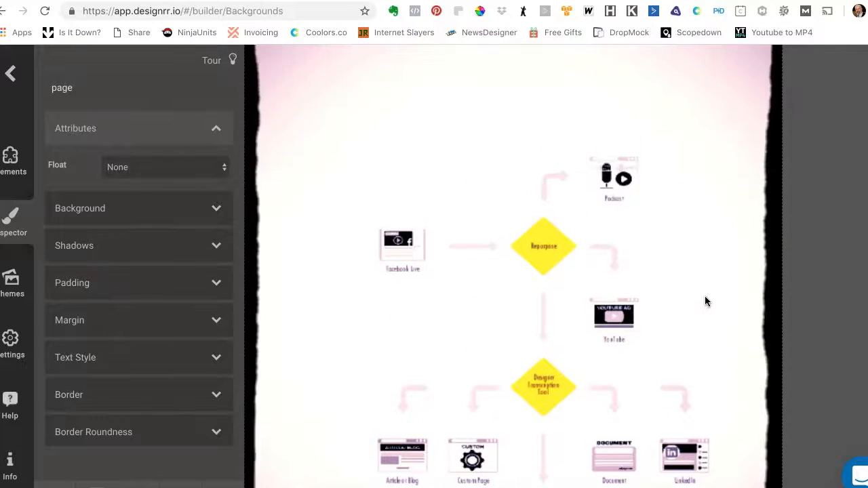
pyautogui.click(705, 299)
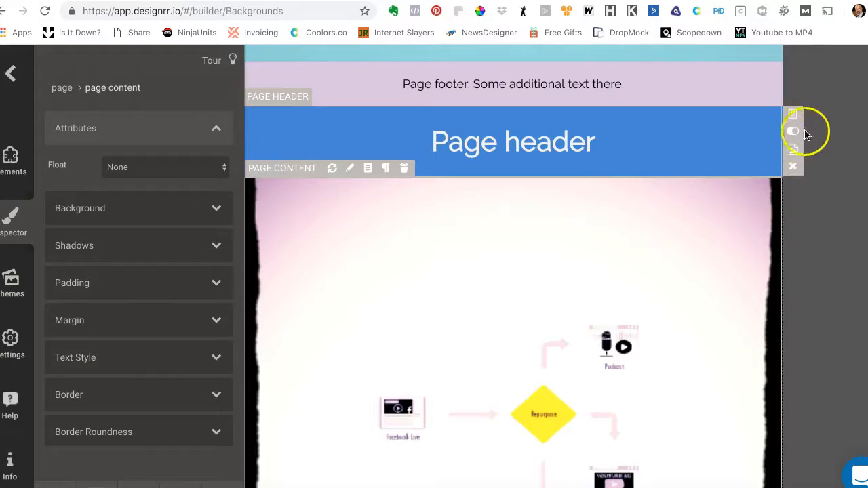
pyautogui.click(792, 150)
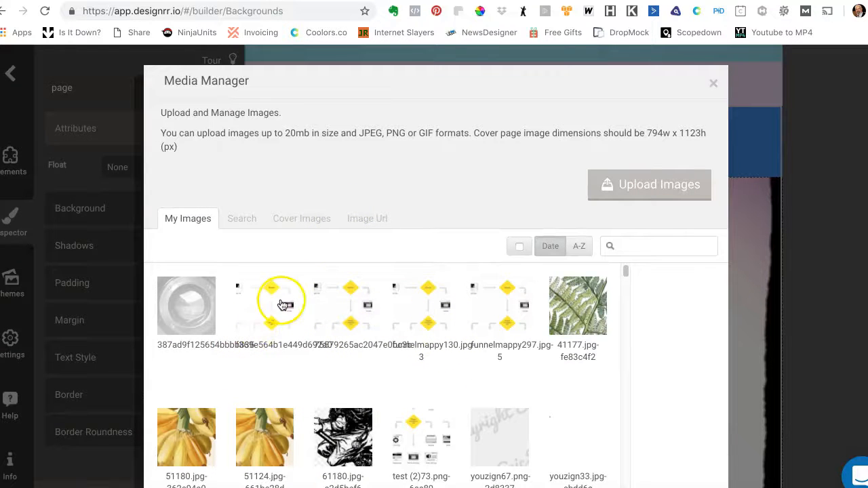
pyautogui.moveTo(259, 308)
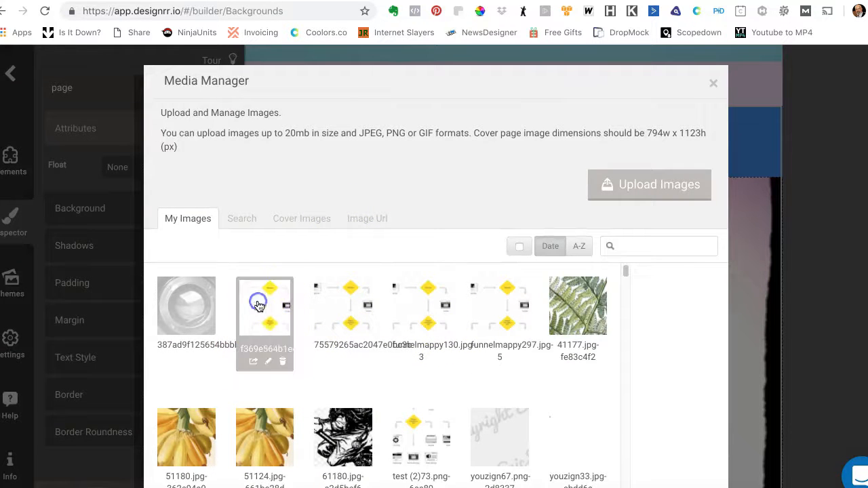
pyautogui.click(270, 363)
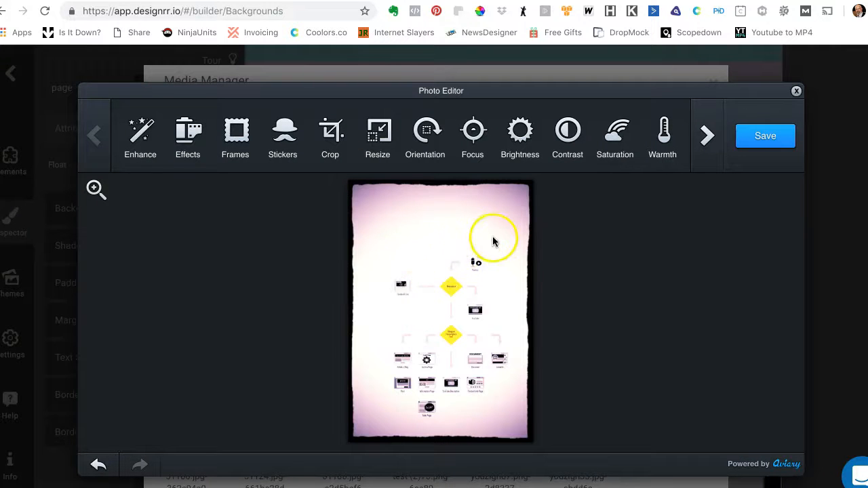
pyautogui.click(179, 135)
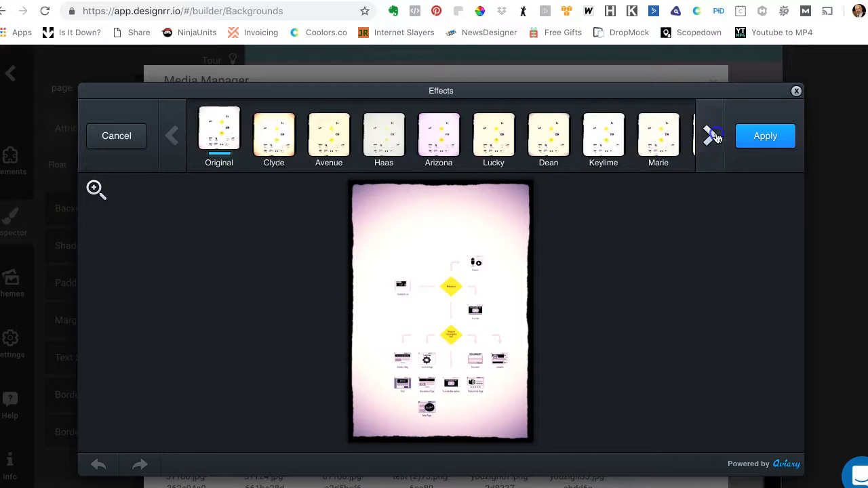
pyautogui.click(709, 136)
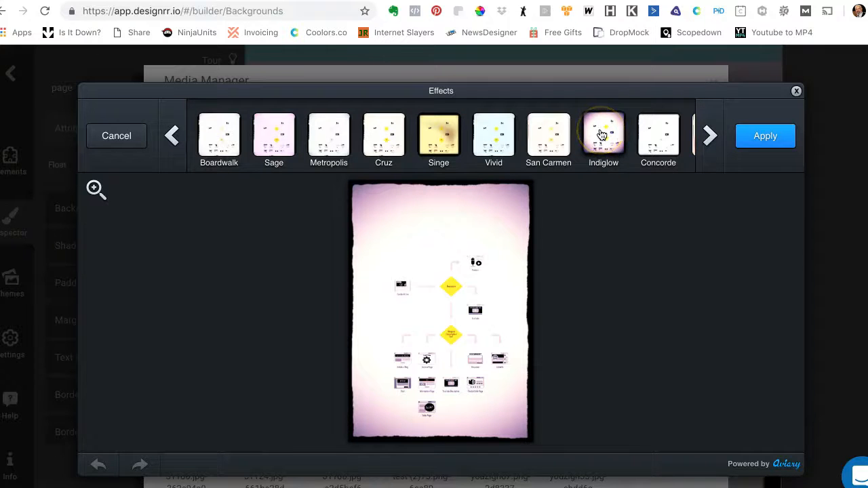
pyautogui.click(797, 91)
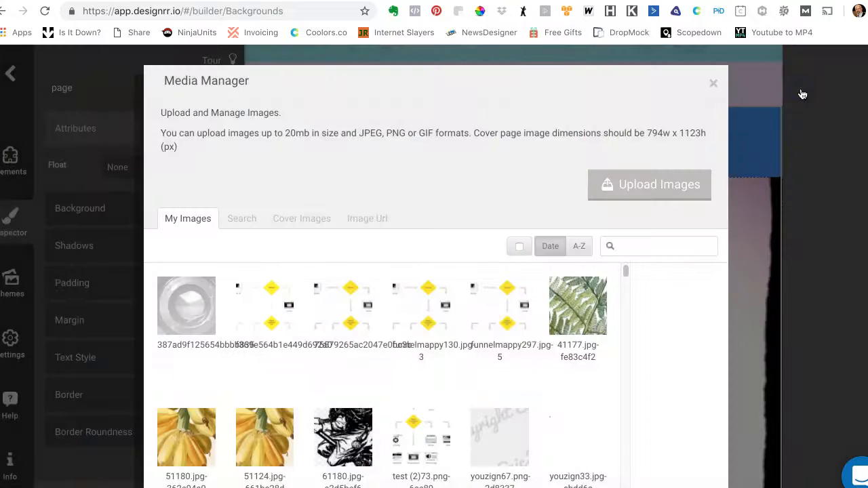
# - Edit the funnelmappy130.jpg image, trying the Arizona and Haas effects, and save it with the Keylime effect applied
pyautogui.click(411, 314)
pyautogui.click(425, 375)
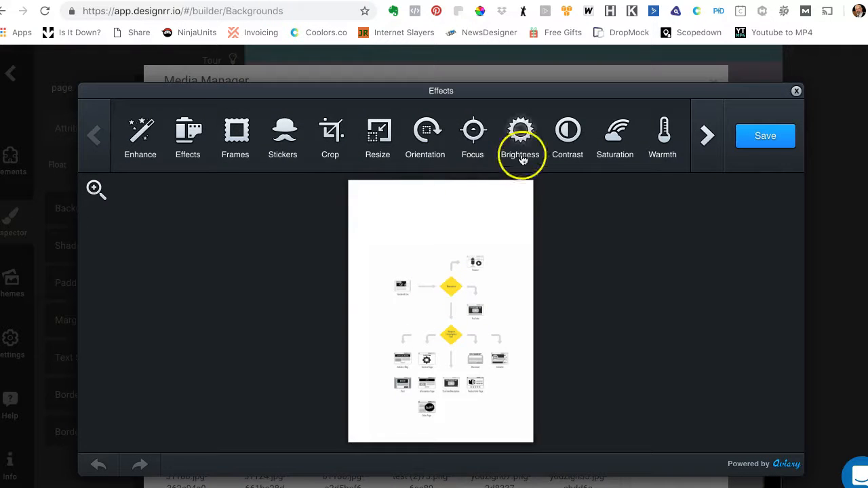
pyautogui.click(187, 132)
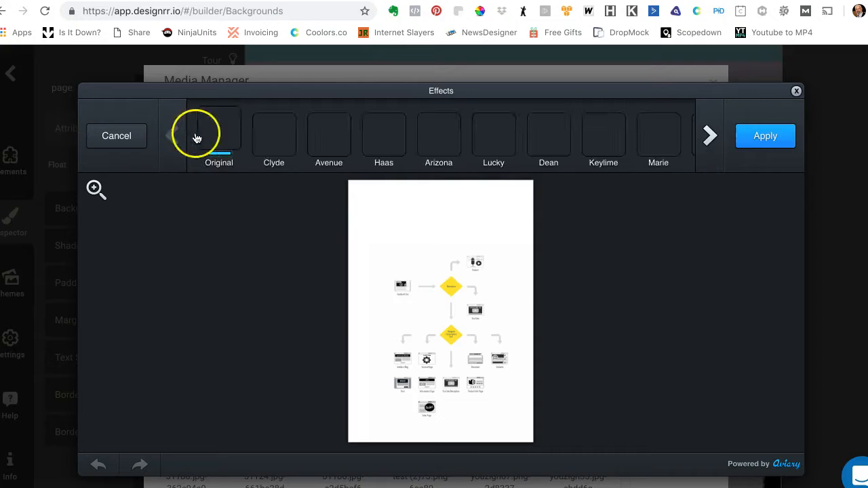
pyautogui.click(438, 135)
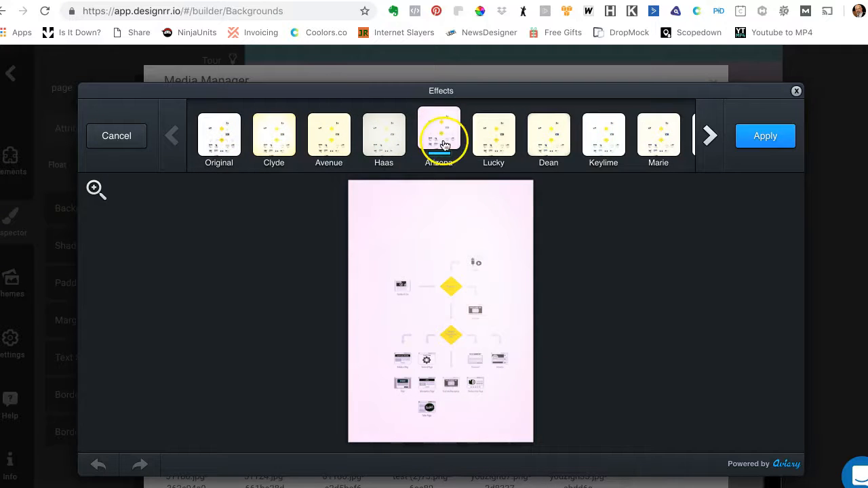
pyautogui.click(385, 143)
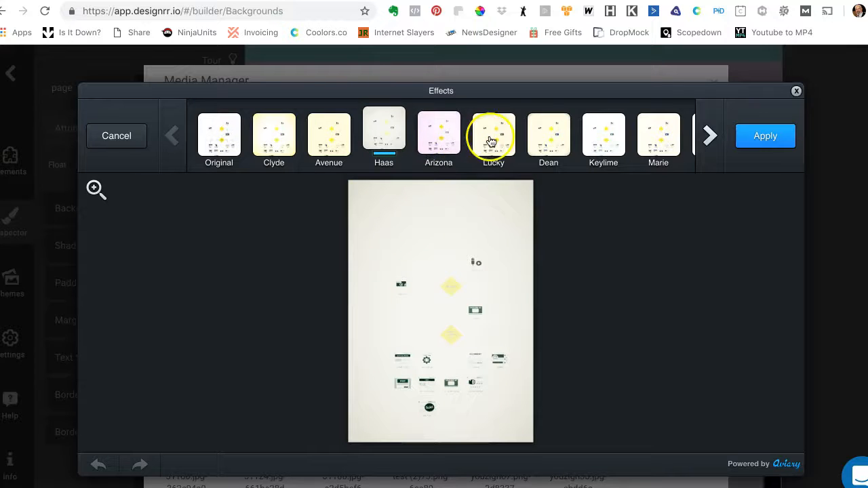
pyautogui.click(612, 132)
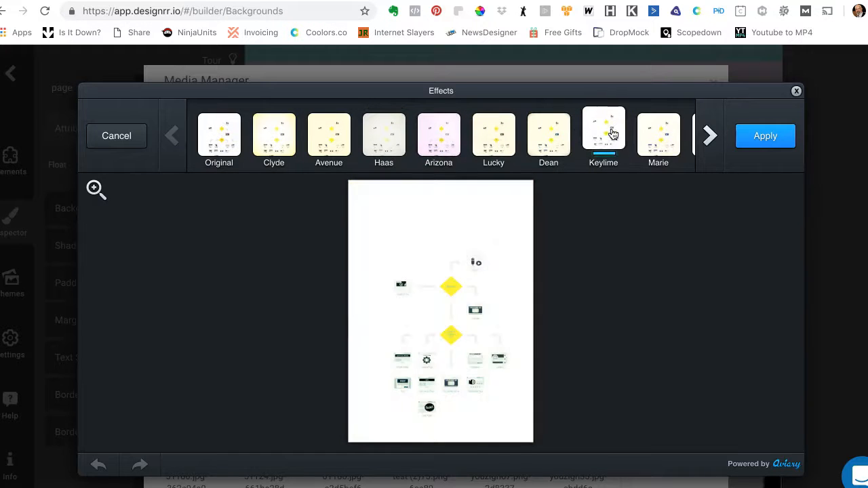
pyautogui.click(775, 138)
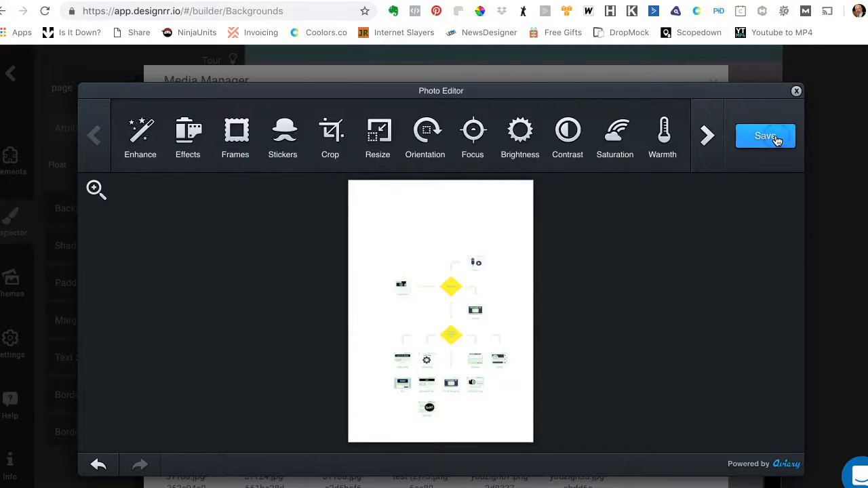
pyautogui.click(776, 138)
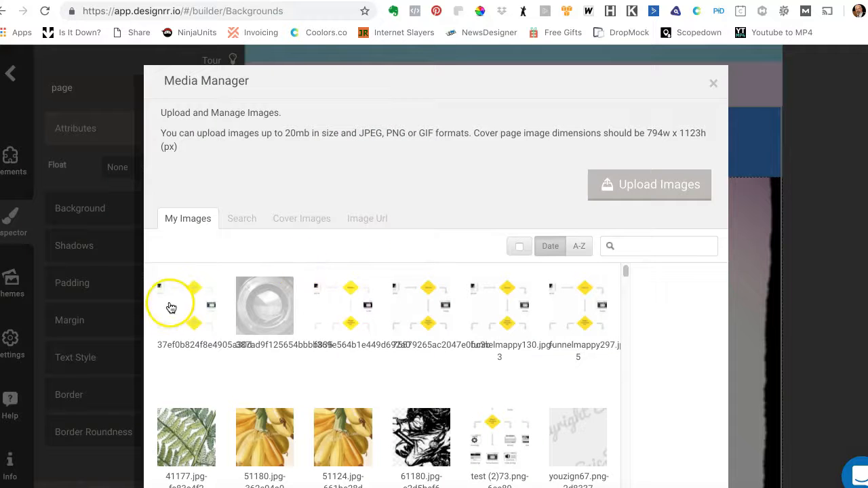
# - Use the newly saved Keylime flowchart image as the page's background and check it over the whole page
pyautogui.click(179, 303)
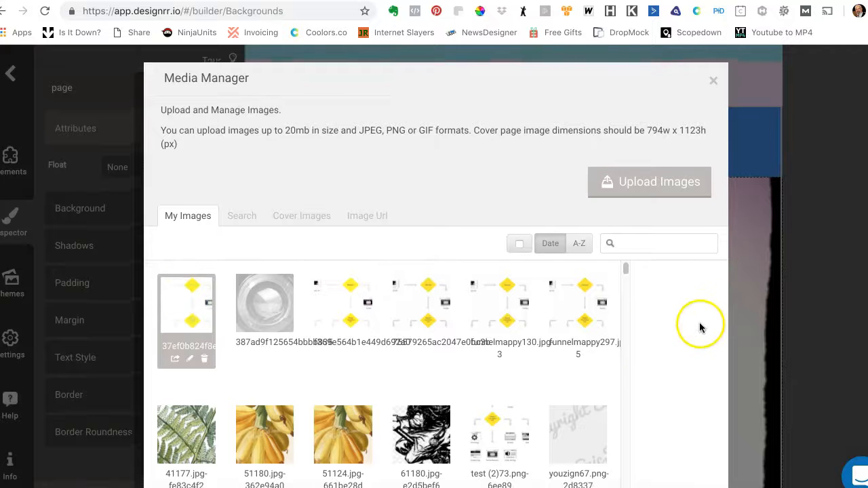
pyautogui.scroll(-2, 701, 325)
pyautogui.click(686, 465)
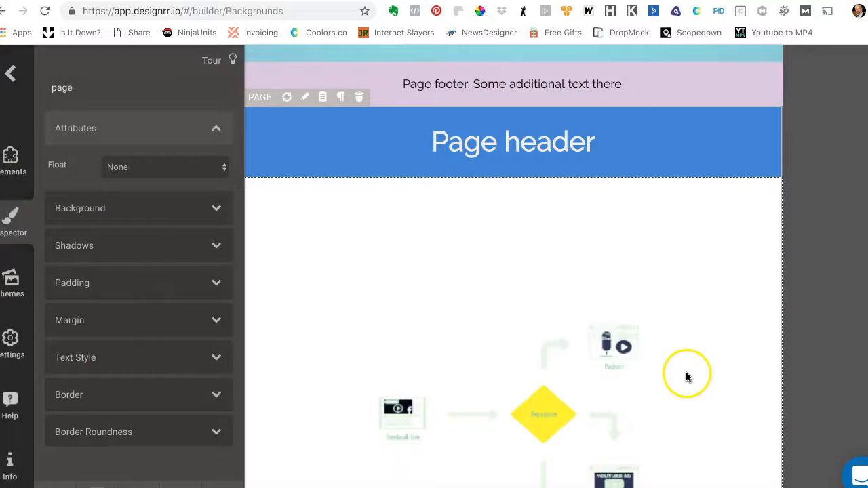
pyautogui.scroll(-5, 700, 323)
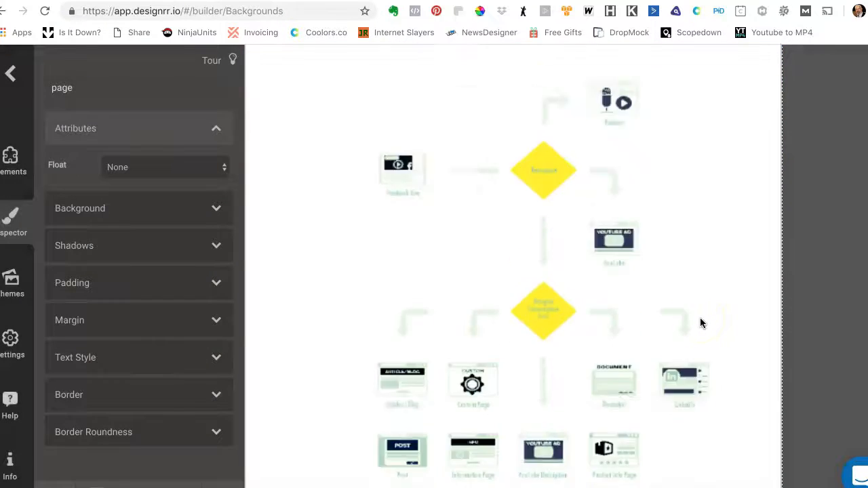
pyautogui.scroll(5, 700, 317)
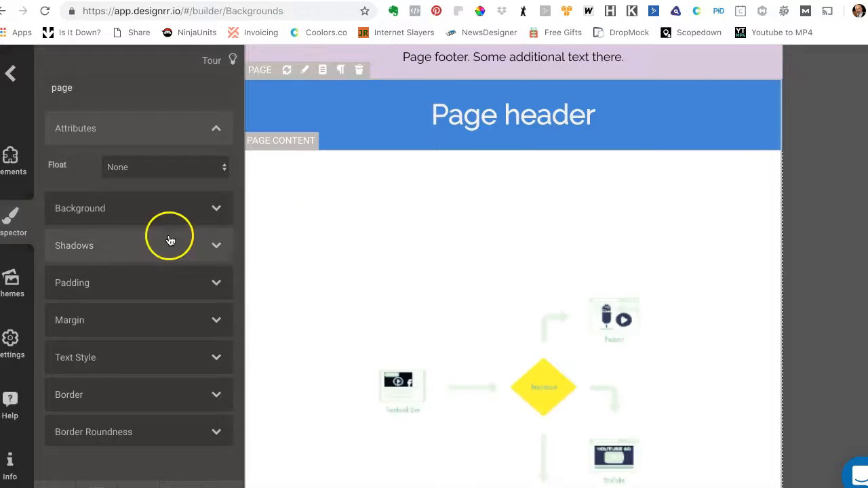
# - Add a Heading typography element to the page content, above the flowchart and below the page header
pyautogui.click(18, 161)
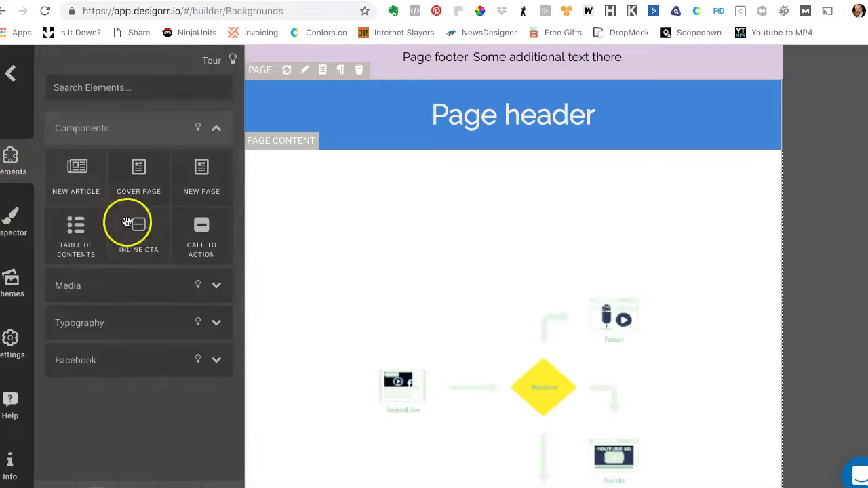
pyautogui.click(99, 319)
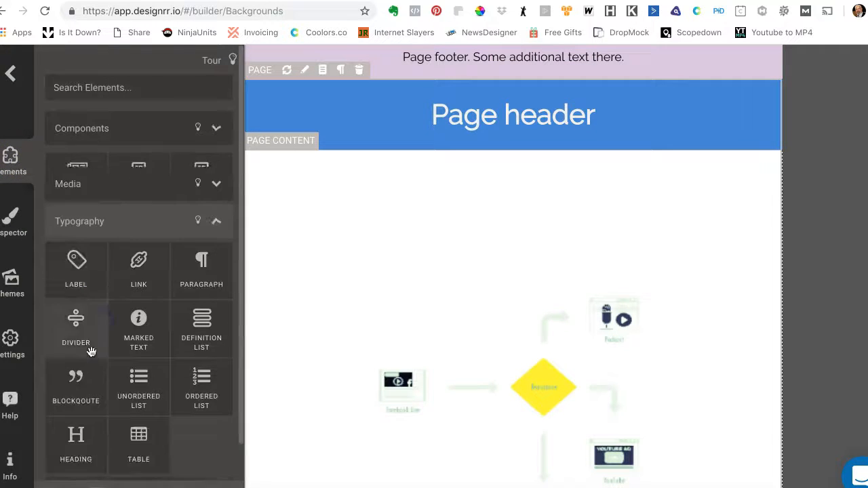
pyautogui.scroll(-1, 77, 396)
pyautogui.moveTo(75, 417); pyautogui.dragTo(282, 228)
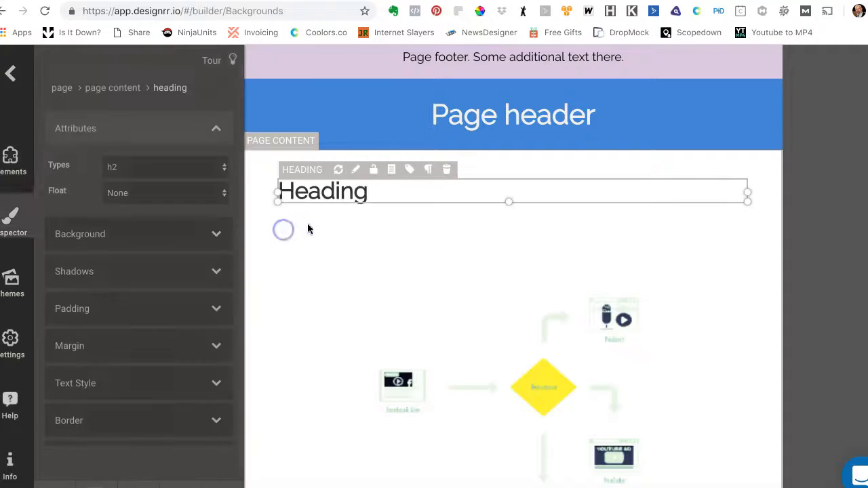
# - Replace the placeholder heading above the flowchart with the text "This becomes my heading"
pyautogui.doubleClick(384, 185)
pyautogui.write('This becomes m')
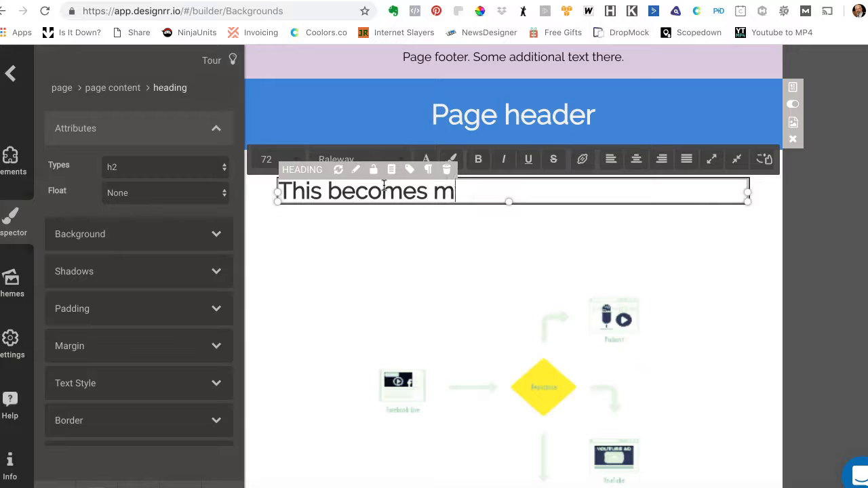
pyautogui.write('y headin')
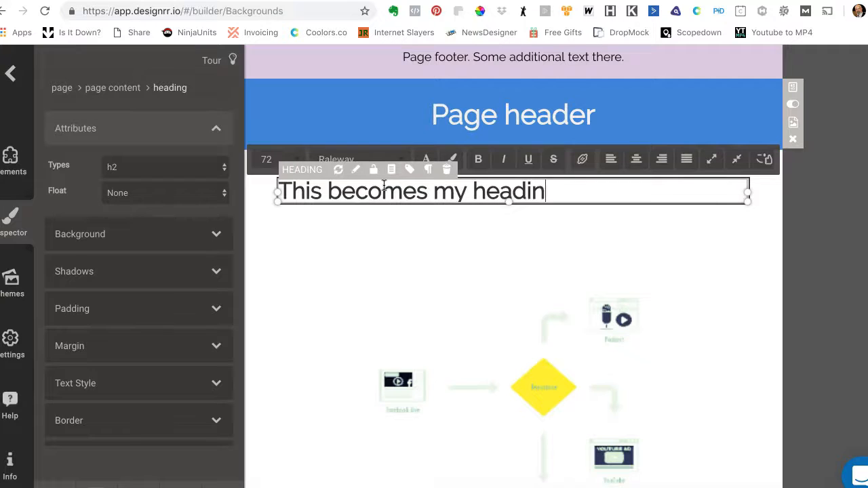
pyautogui.write('g')
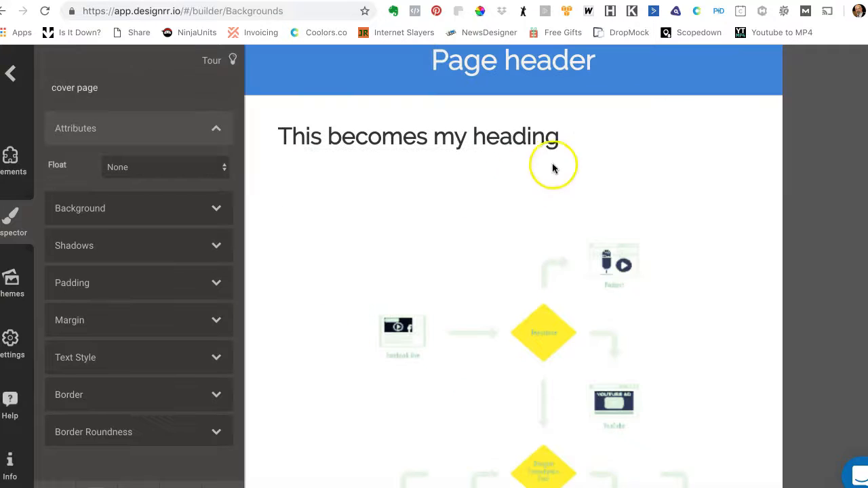
pyautogui.click(565, 142)
pyautogui.click(583, 135)
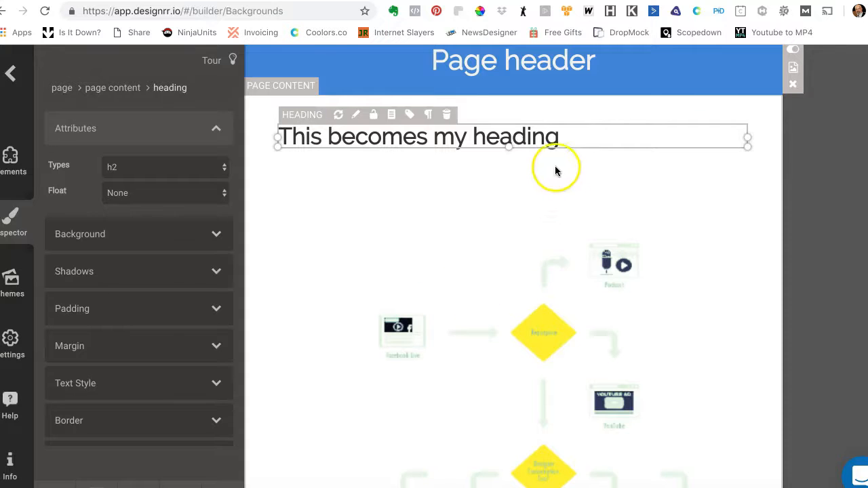
# - Add another page to the project from the Components elements, following the page with the flowchart heading
pyautogui.scroll(-5, 539, 356)
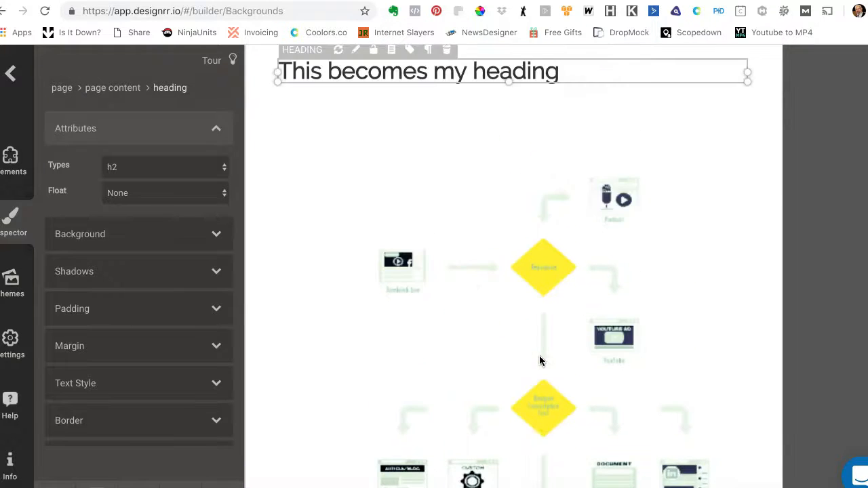
pyautogui.scroll(-1, 538, 361)
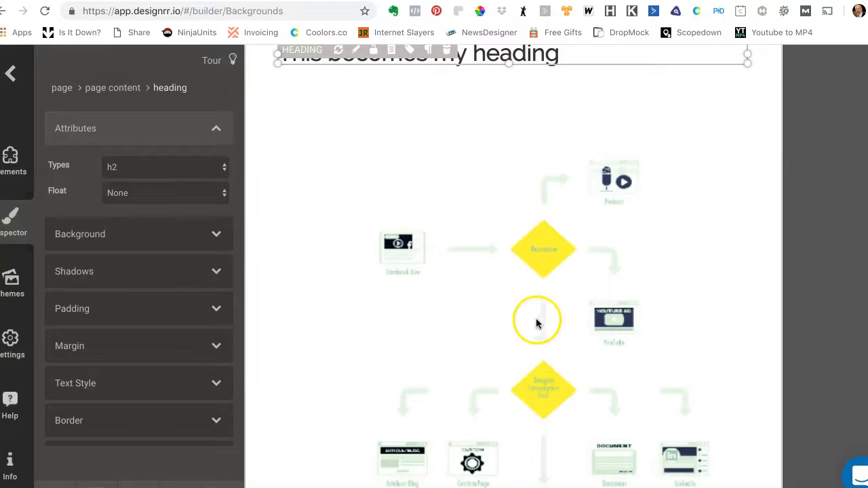
pyautogui.scroll(4, 554, 255)
pyautogui.scroll(-5, 554, 255)
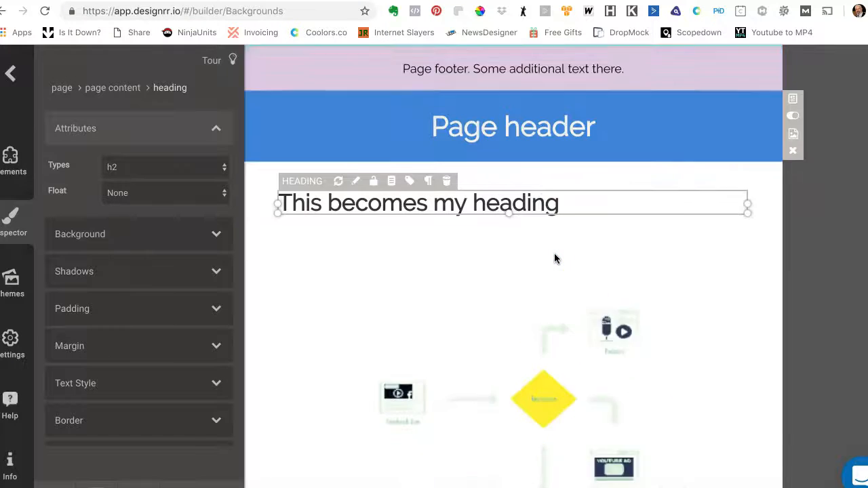
pyautogui.scroll(-3, 553, 255)
pyautogui.click(14, 156)
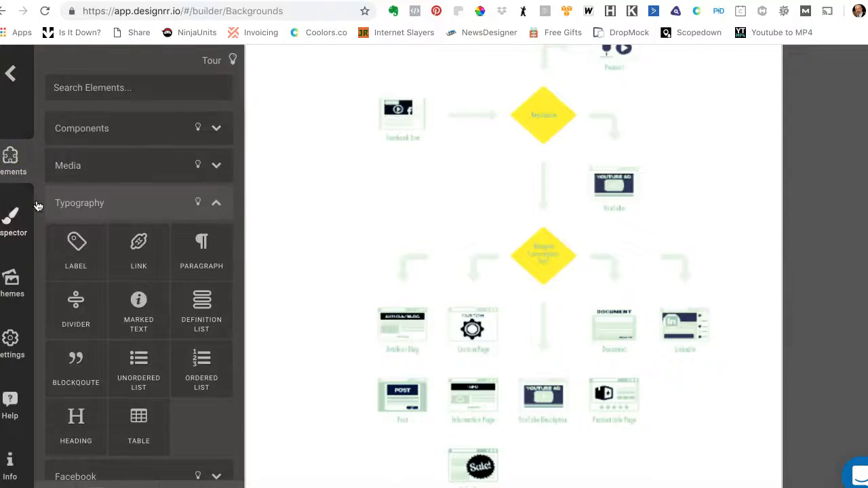
pyautogui.click(155, 133)
pyautogui.moveTo(200, 179); pyautogui.dragTo(291, 370)
pyautogui.scroll(-5, 313, 367)
pyautogui.click(357, 350)
pyautogui.click(712, 163)
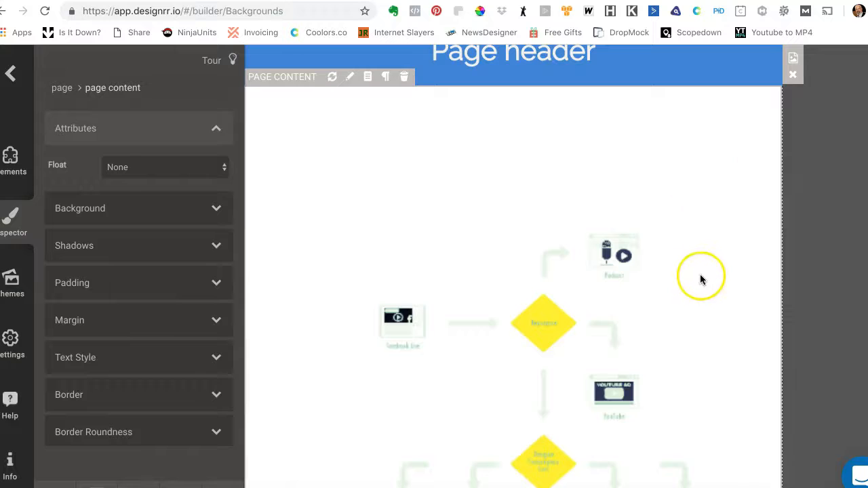
# - Set the turquoise bkg131.jpg image as the background of the newly added page
pyautogui.scroll(1, 698, 223)
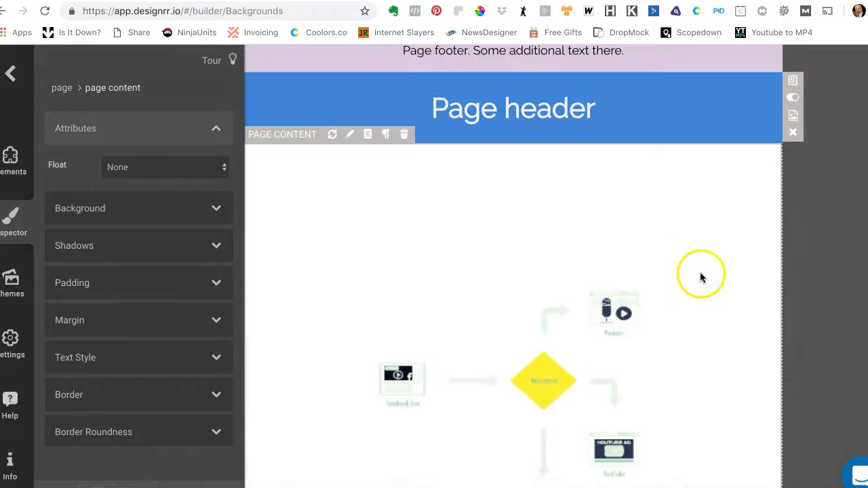
pyautogui.click(793, 114)
pyautogui.scroll(-3, 453, 293)
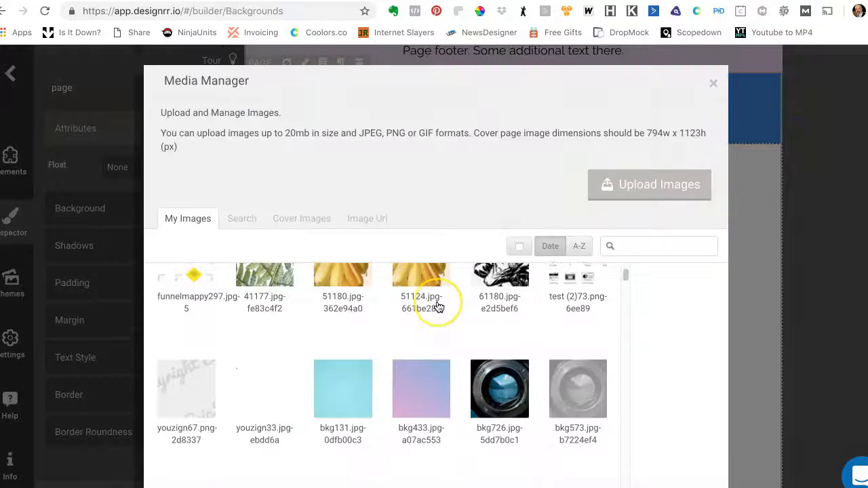
pyautogui.click(345, 371)
pyautogui.scroll(-2, 687, 345)
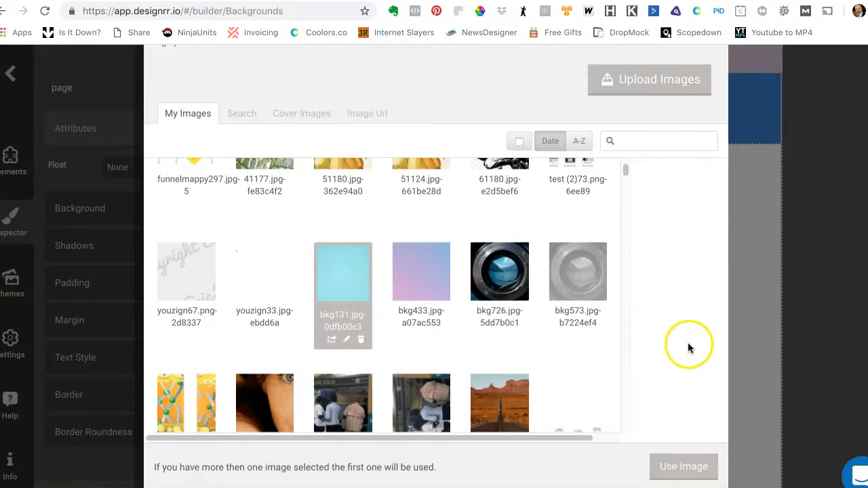
pyautogui.click(695, 466)
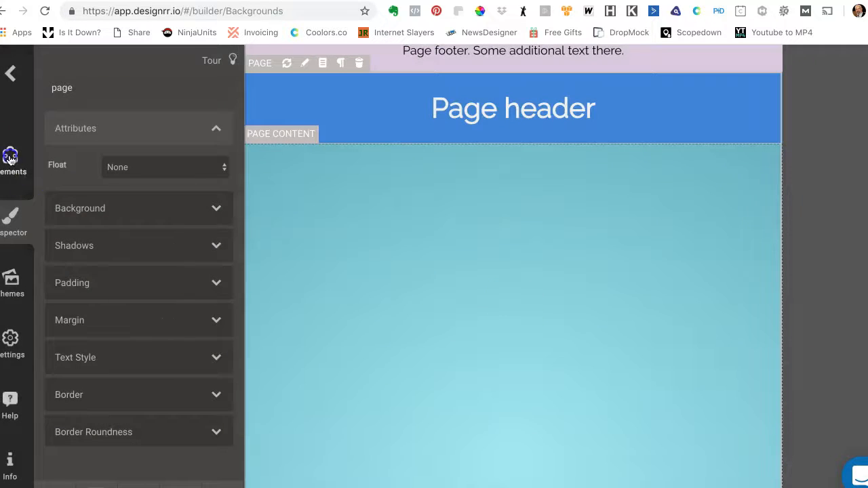
# - Add a Paragraph element to the turquoise page and replace its placeholder text with "So that you can see that"
pyautogui.click(10, 158)
pyautogui.click(137, 328)
pyautogui.moveTo(196, 254); pyautogui.dragTo(271, 246)
pyautogui.doubleClick(471, 170)
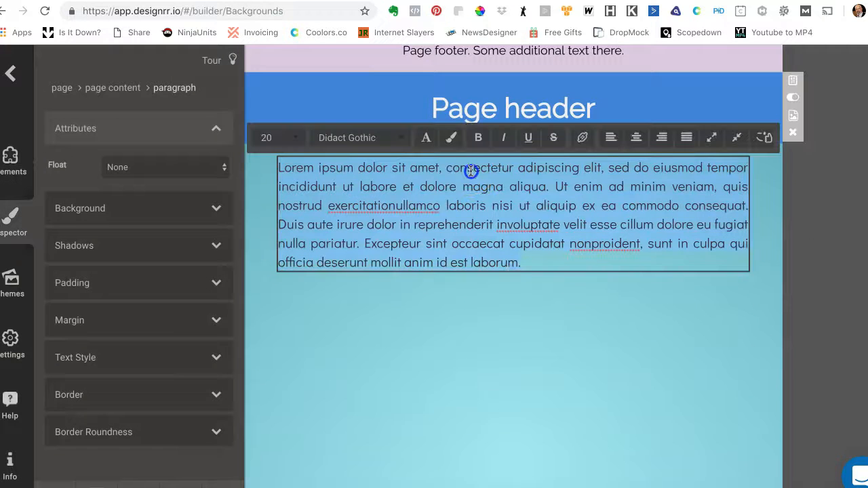
pyautogui.write('So that you can see that')
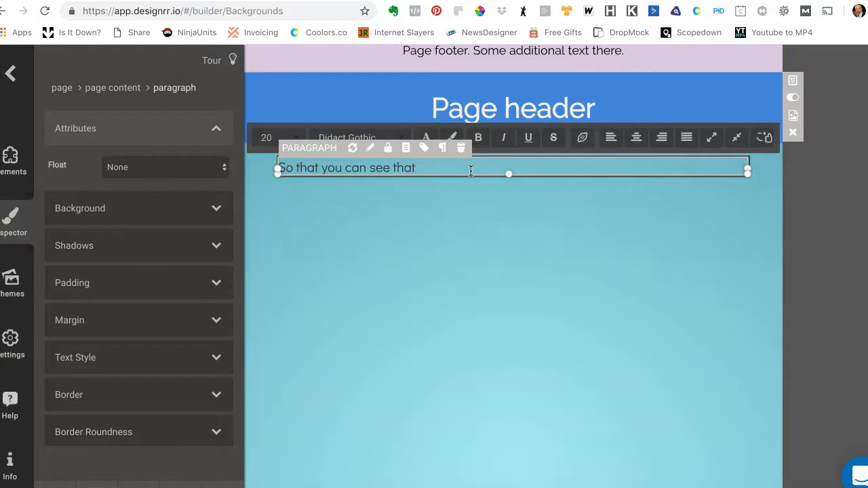
pyautogui.click(463, 240)
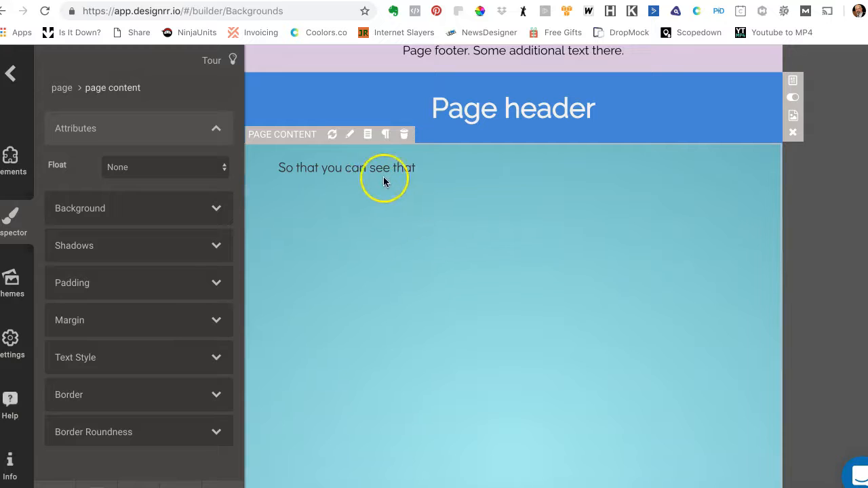
# - Add a further page from the Components elements, following the turquoise page with the paragraph
pyautogui.scroll(-2, 421, 240)
pyautogui.scroll(-1, 423, 244)
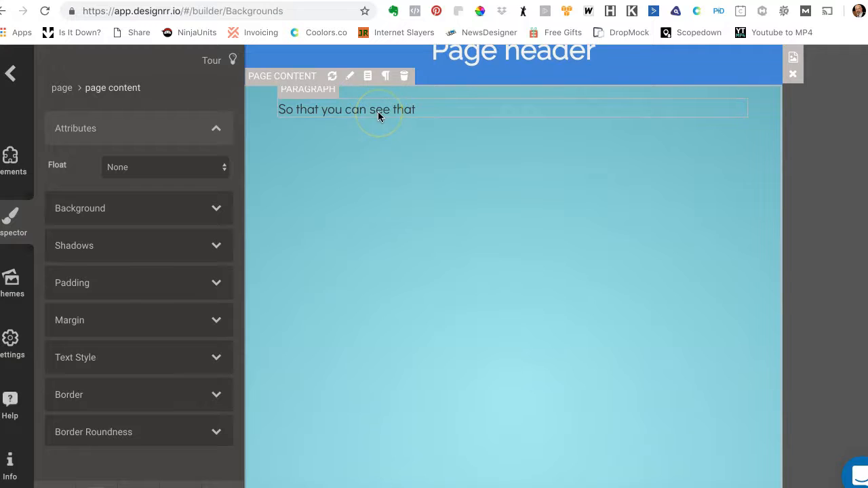
pyautogui.scroll(-3, 412, 131)
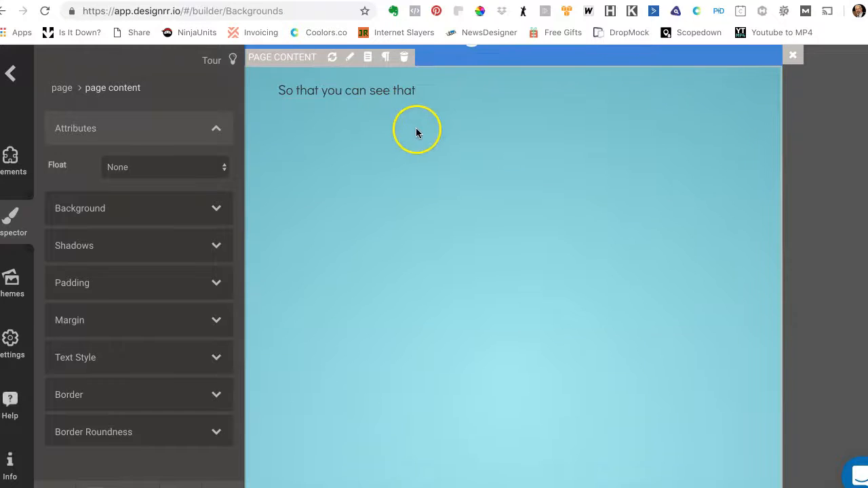
pyautogui.scroll(-2, 428, 138)
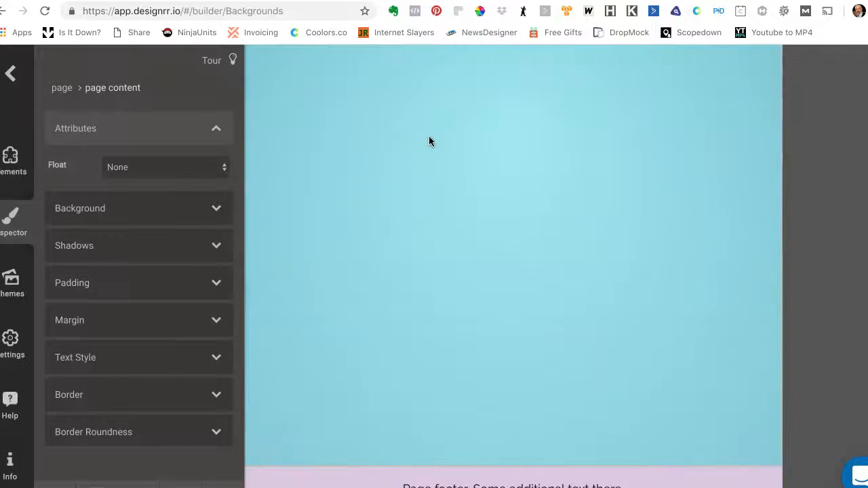
pyautogui.click(10, 162)
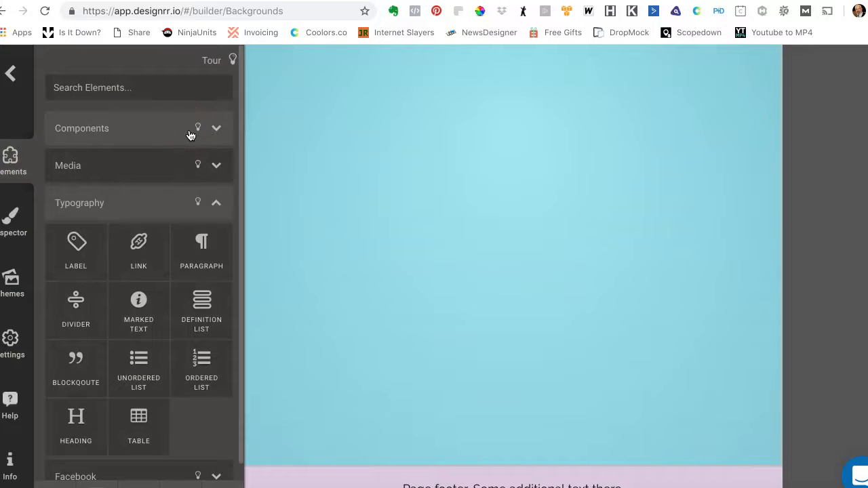
pyautogui.click(179, 130)
pyautogui.moveTo(194, 166); pyautogui.dragTo(277, 281)
pyautogui.scroll(-6, 328, 295)
pyautogui.click(567, 299)
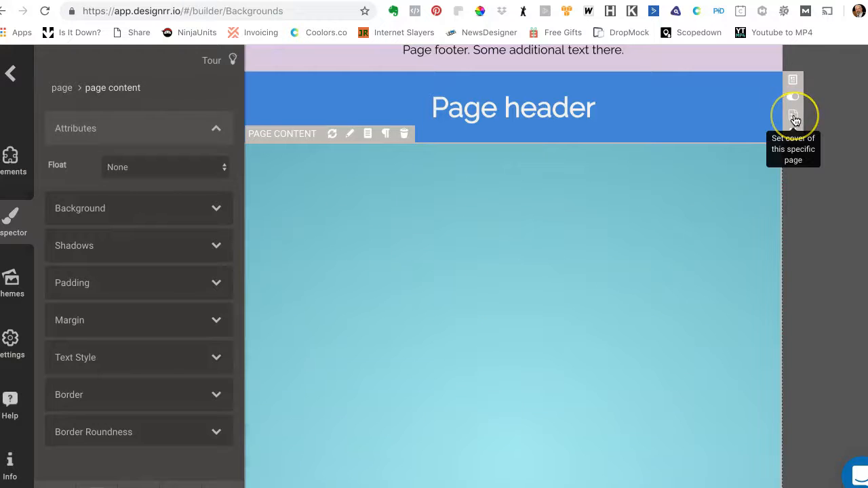
# - Open the new page's background image selection, edit the 61180.jpg witch image, and apply a moderate brightness increase
pyautogui.click(794, 119)
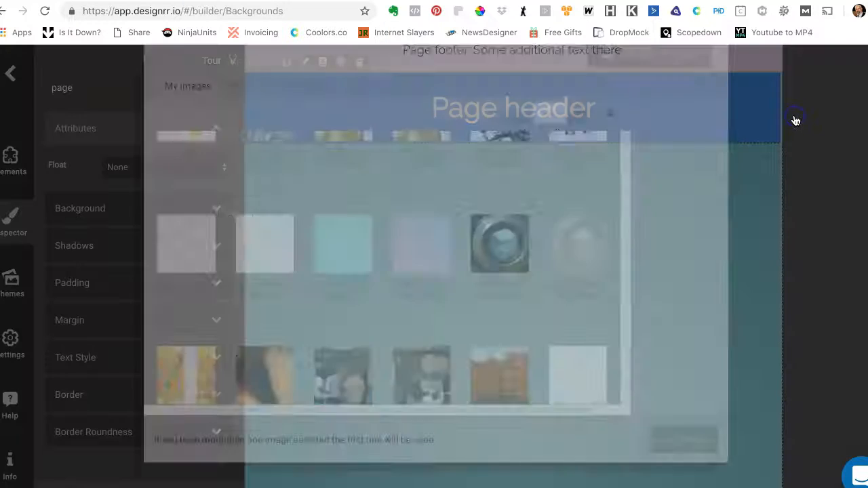
pyautogui.scroll(1, 507, 313)
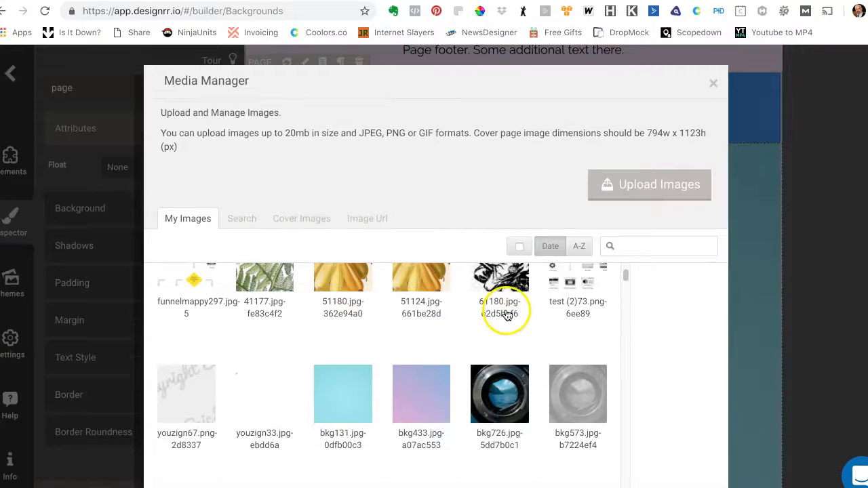
pyautogui.scroll(-3, 673, 328)
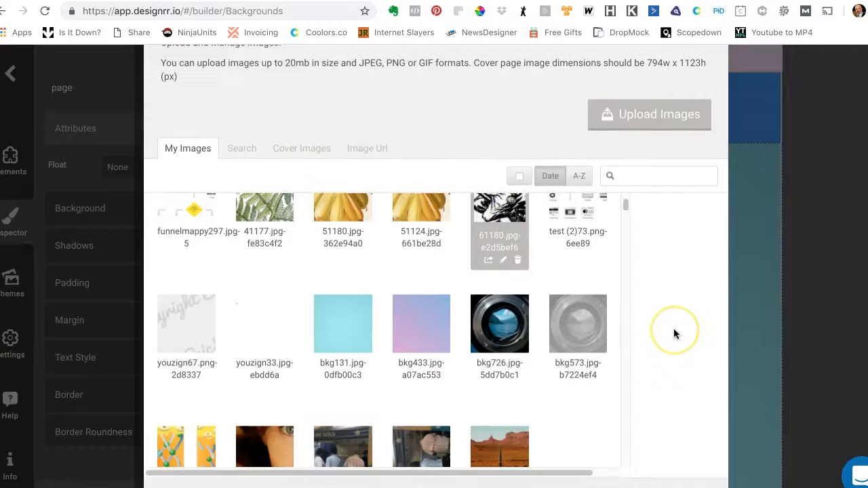
pyautogui.click(507, 226)
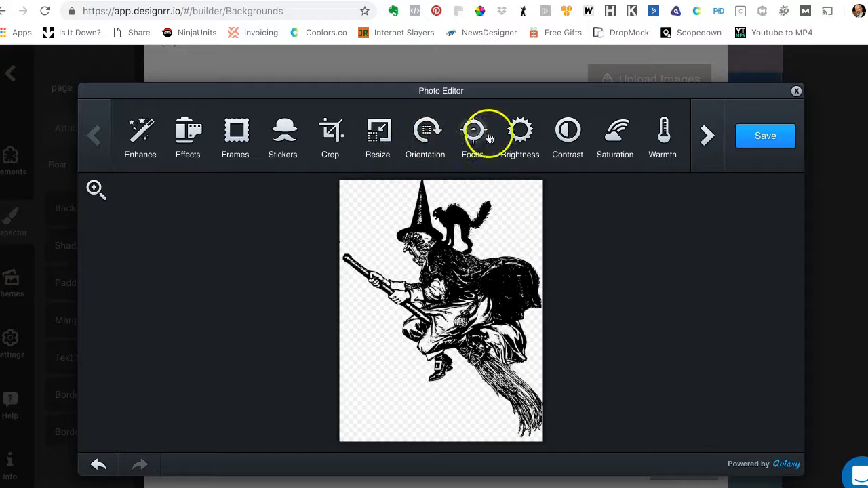
pyautogui.click(519, 130)
pyautogui.moveTo(448, 144); pyautogui.dragTo(486, 145)
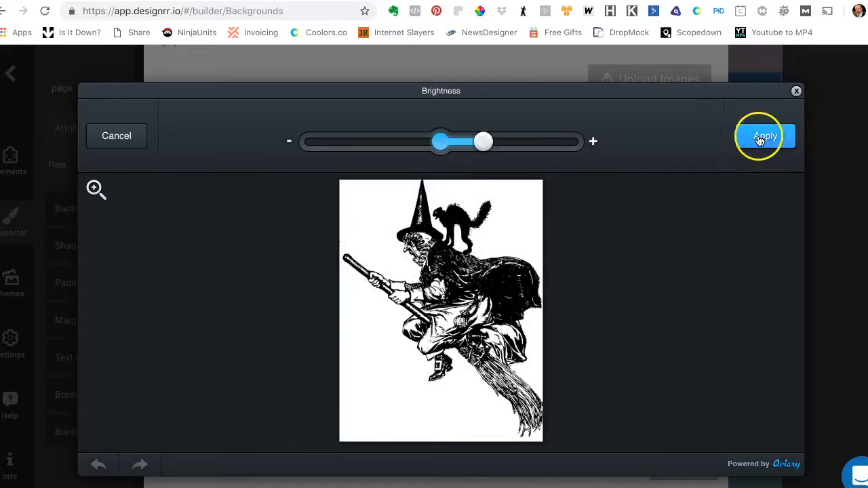
pyautogui.click(794, 139)
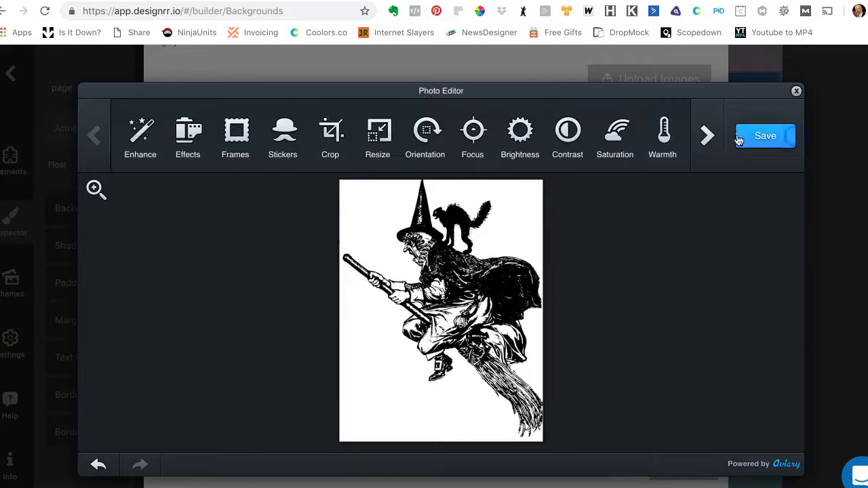
# - Apply the Arizona effect to the witch image and save the edited copy
pyautogui.click(192, 131)
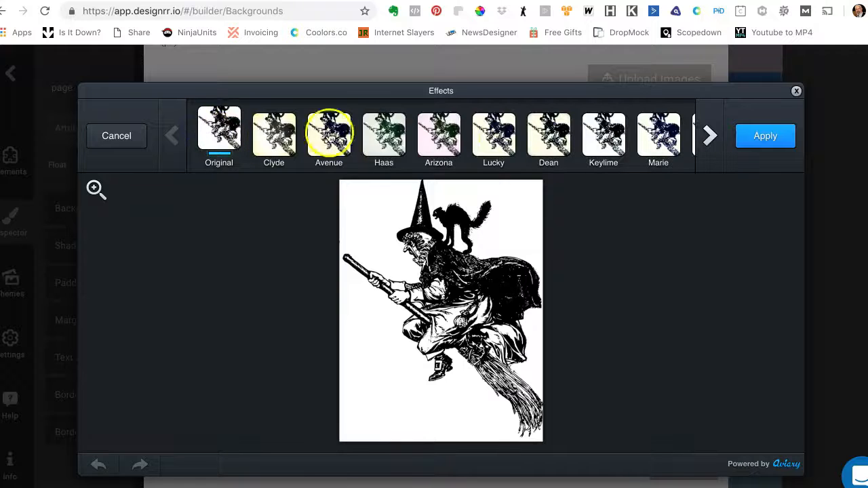
pyautogui.click(437, 135)
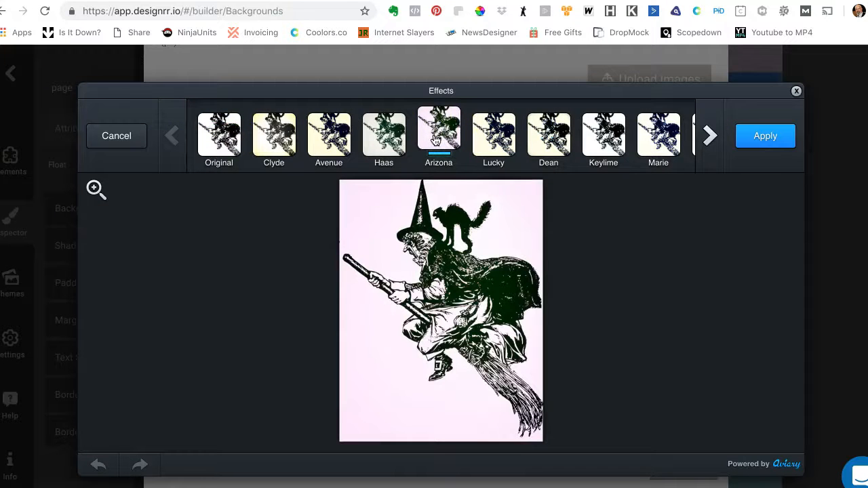
pyautogui.click(770, 138)
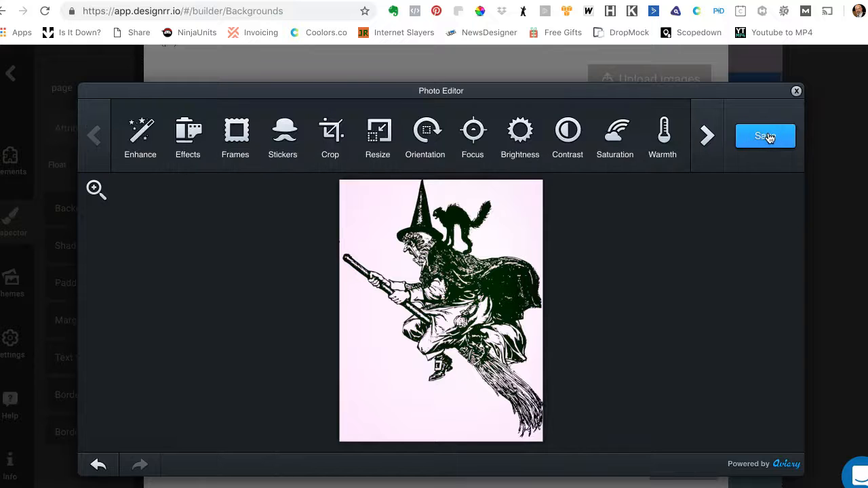
pyautogui.click(766, 137)
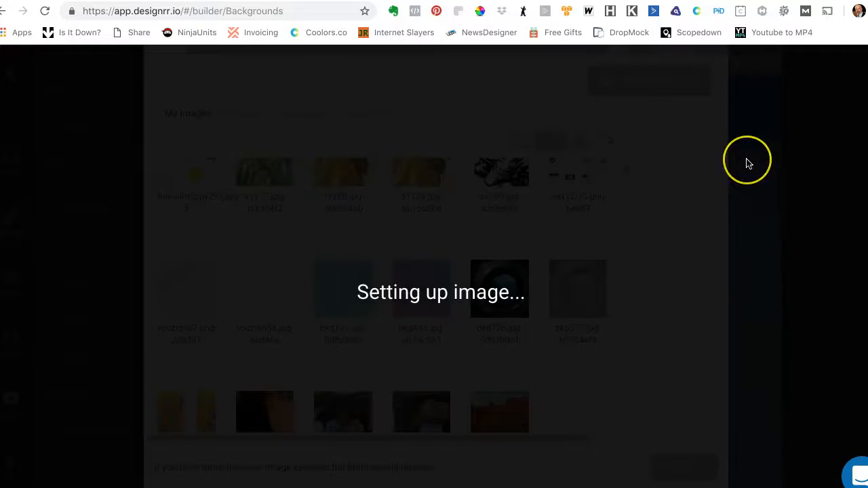
# - Use the newly saved pink-tinted witch image as the page's background and check it down to the footer
pyautogui.scroll(3, 465, 233)
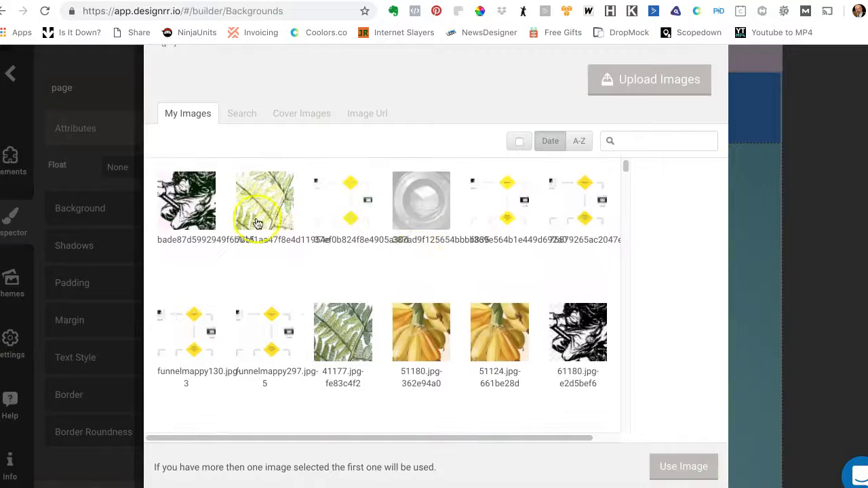
pyautogui.click(180, 196)
pyautogui.click(685, 465)
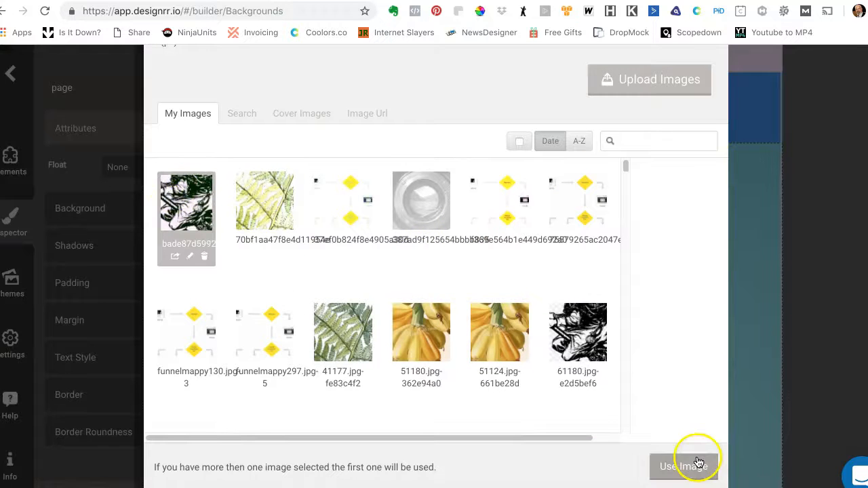
pyautogui.scroll(-3, 701, 370)
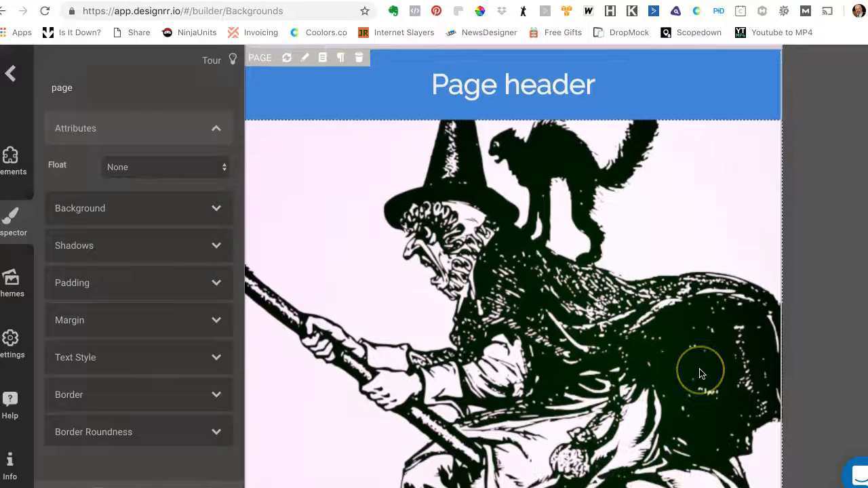
pyautogui.scroll(-5, 701, 373)
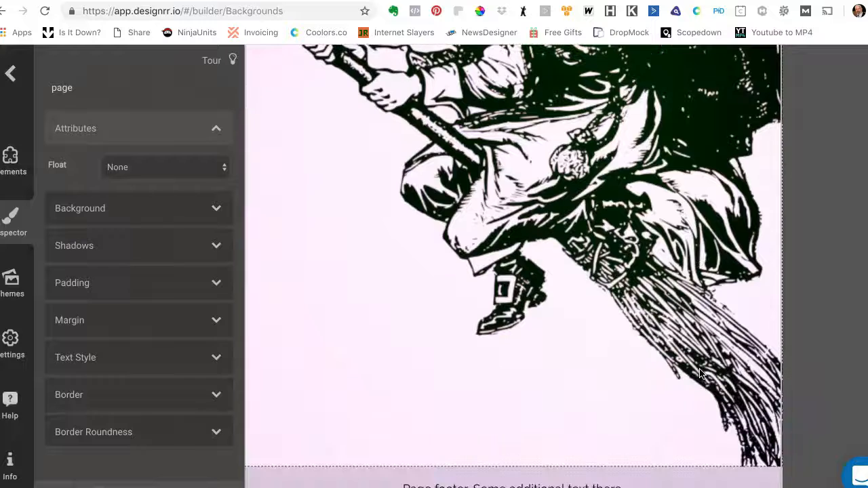
# - Place a Typography paragraph at the start of the page content, over the witch background
pyautogui.scroll(6, 705, 376)
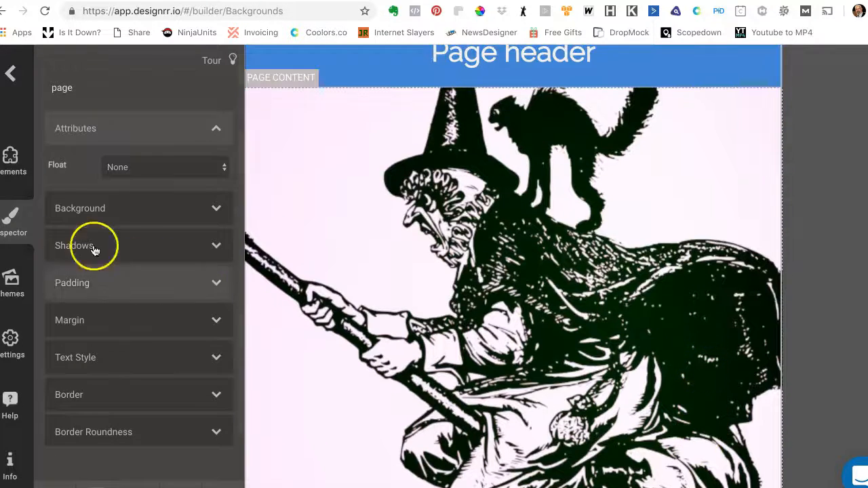
pyautogui.click(10, 157)
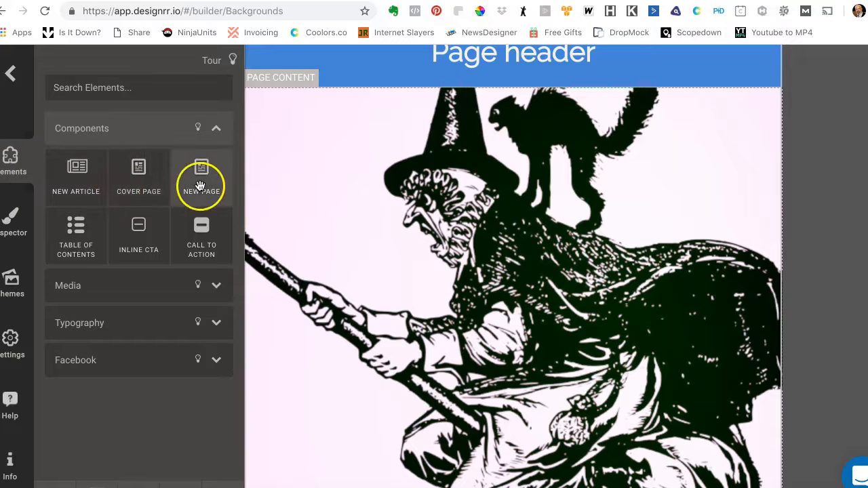
pyautogui.click(116, 335)
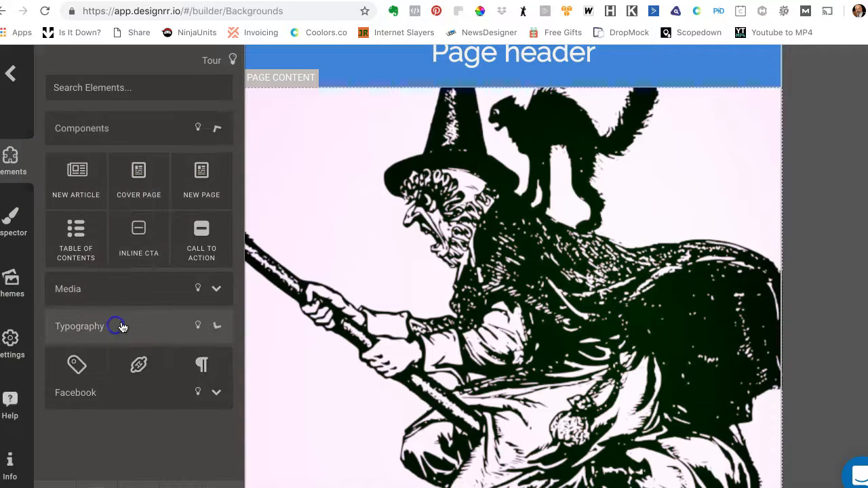
pyautogui.moveTo(196, 251); pyautogui.dragTo(258, 249)
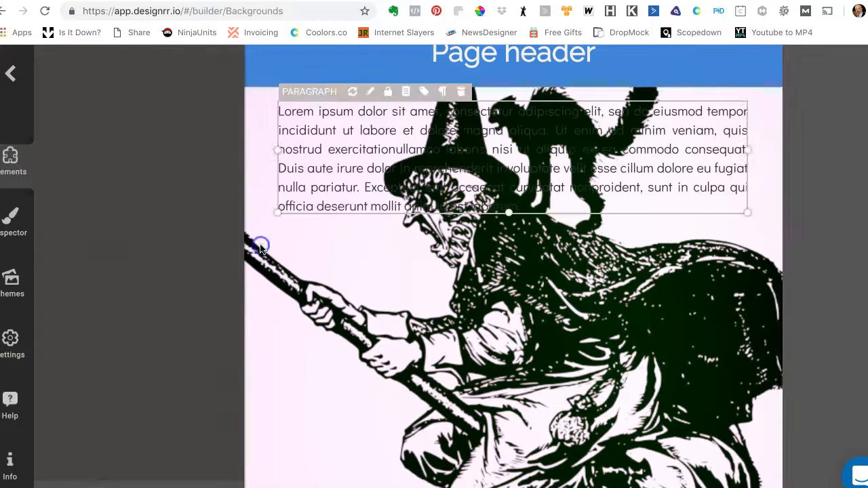
# - Select the placeholder paragraph over the witch image and delete it from the page
pyautogui.doubleClick(434, 134)
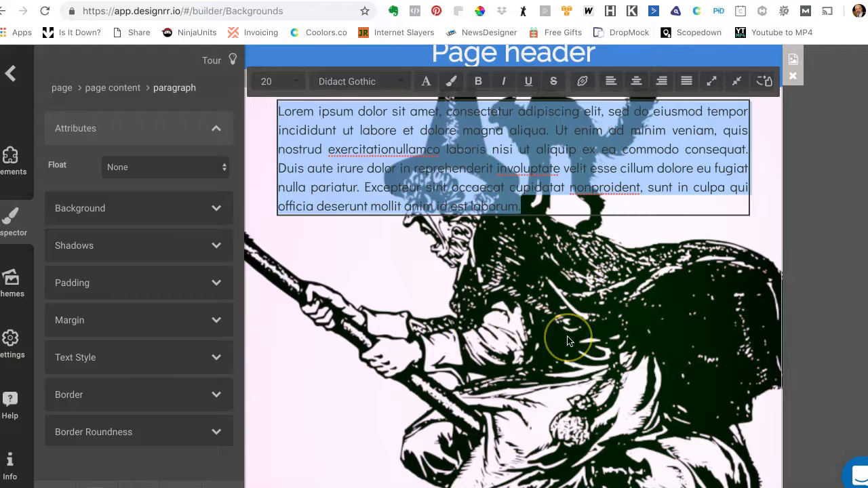
pyautogui.click(581, 316)
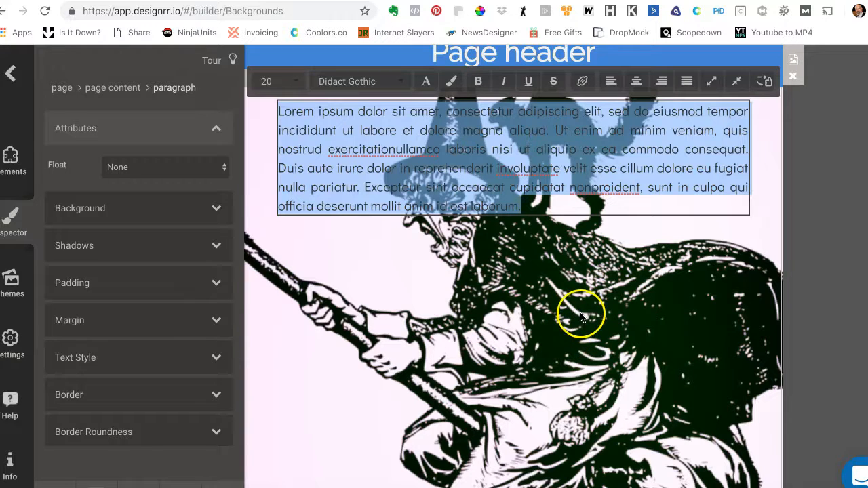
pyautogui.click(610, 179)
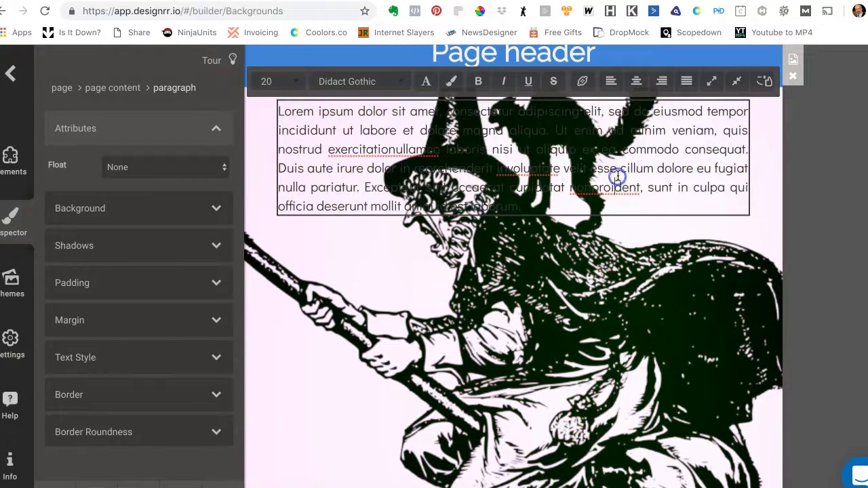
pyautogui.click(746, 244)
pyautogui.click(718, 180)
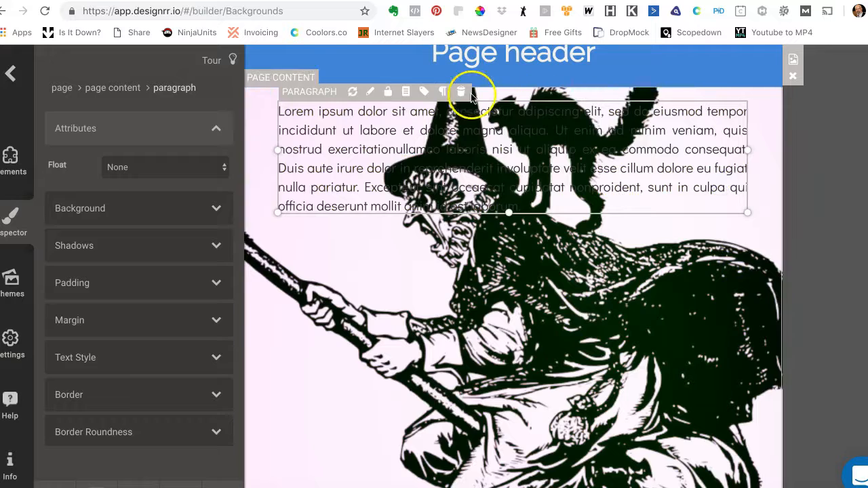
pyautogui.click(460, 94)
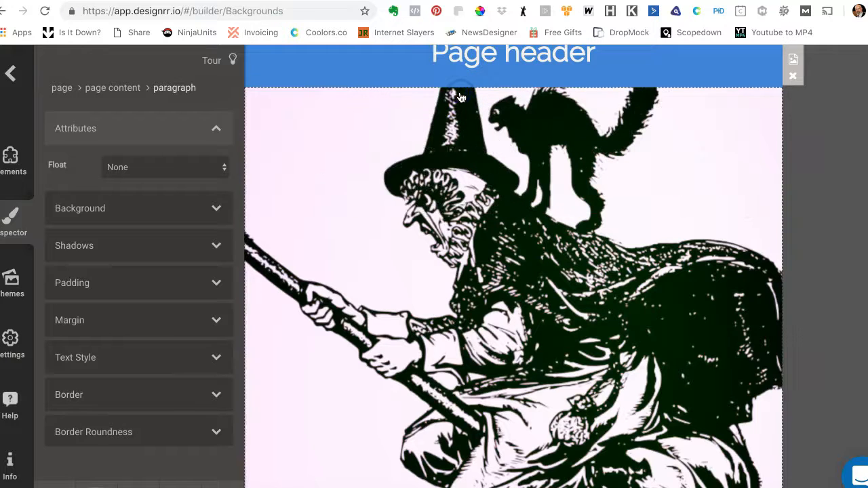
# - Add a new page from the Components elements directly below the witch page
pyautogui.click(11, 155)
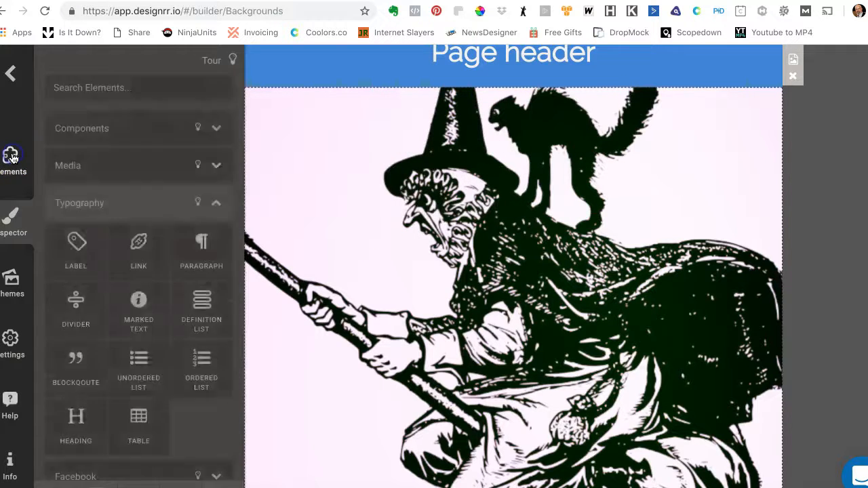
pyautogui.click(11, 156)
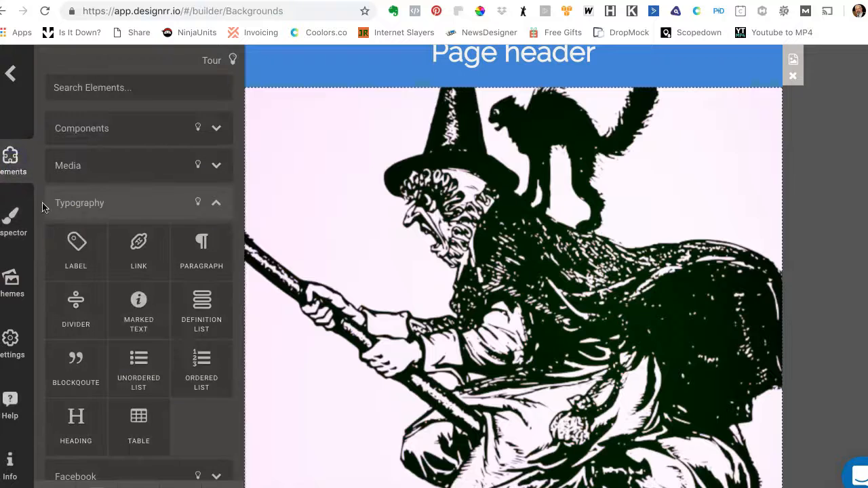
pyautogui.click(171, 134)
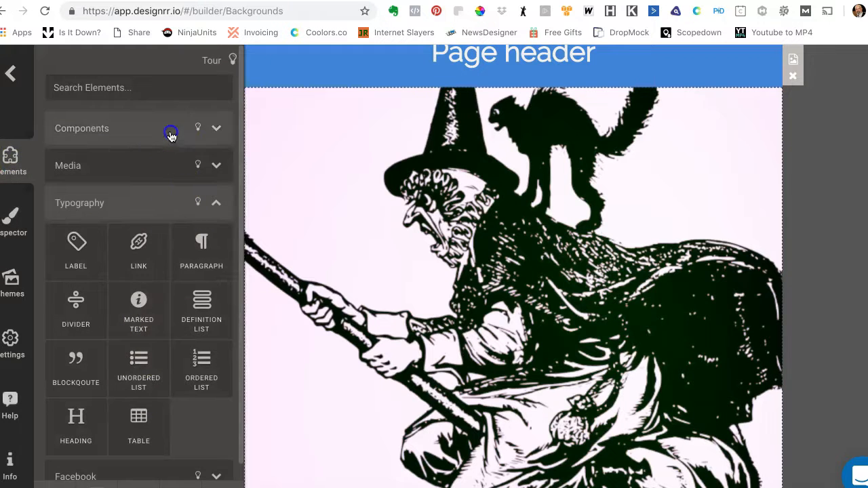
pyautogui.moveTo(203, 163); pyautogui.dragTo(272, 361)
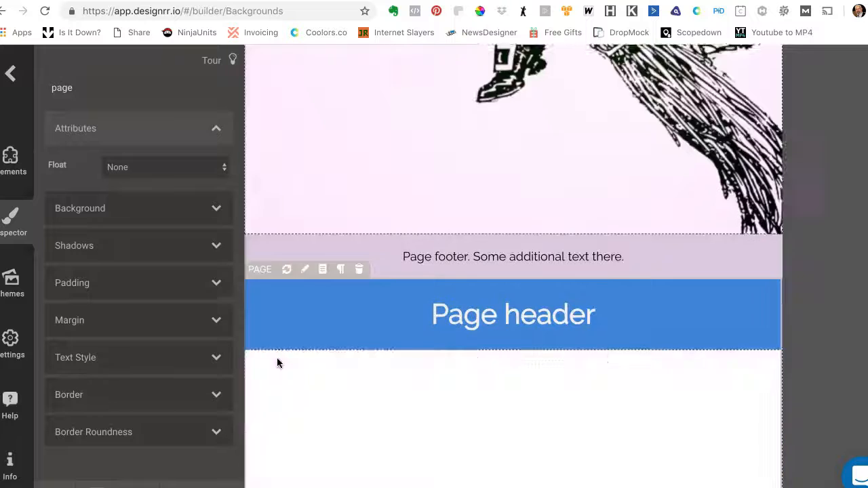
# - Replace the witch background with the youzign33.jpg image from My Images
pyautogui.scroll(-5, 277, 361)
pyautogui.click(680, 262)
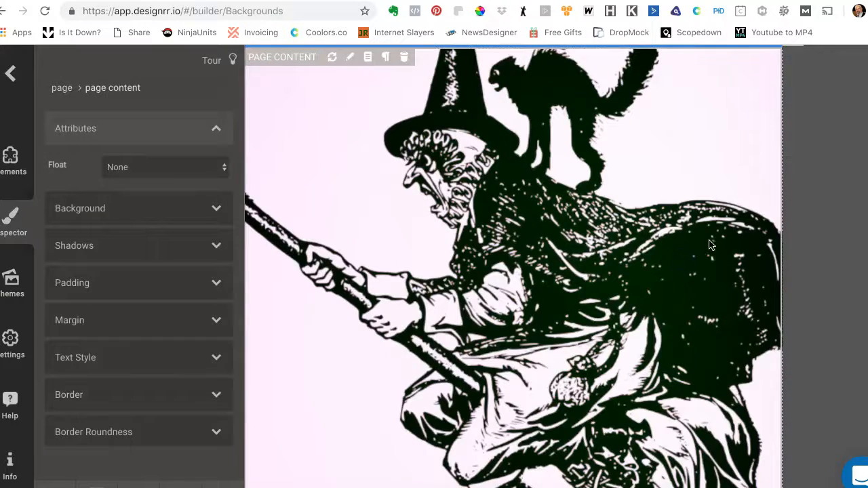
pyautogui.scroll(2, 709, 244)
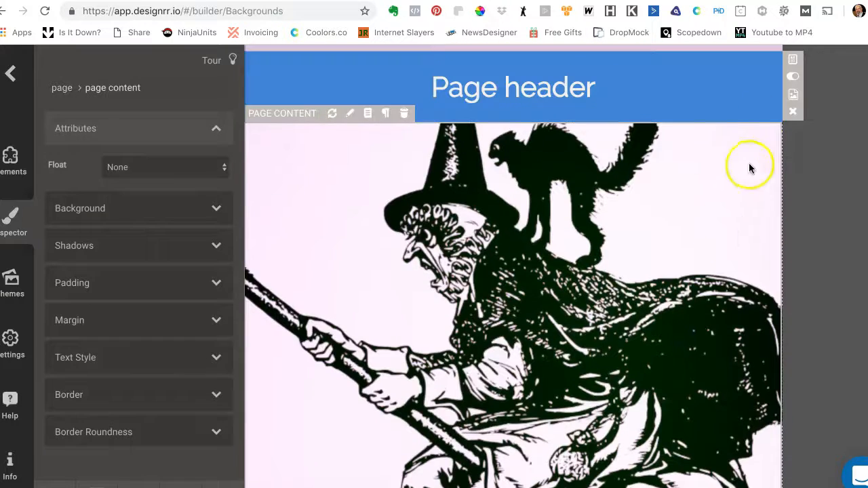
pyautogui.click(792, 86)
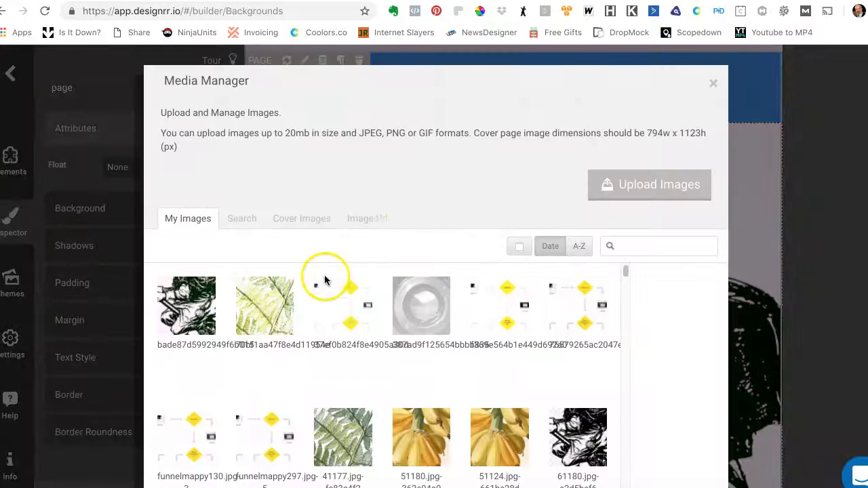
pyautogui.scroll(-2, 322, 291)
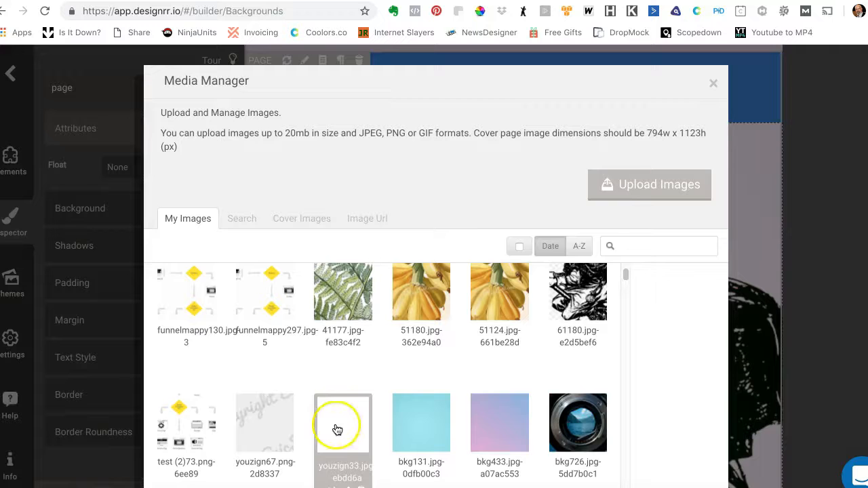
pyautogui.scroll(-1, 698, 403)
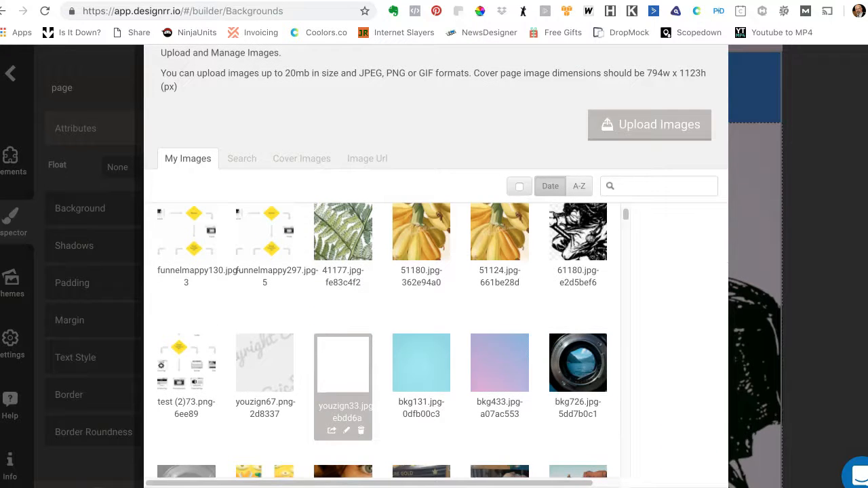
pyautogui.click(678, 471)
# - Examine how the receipt image fills the page as a background, down to the footer
pyautogui.scroll(-2, 573, 240)
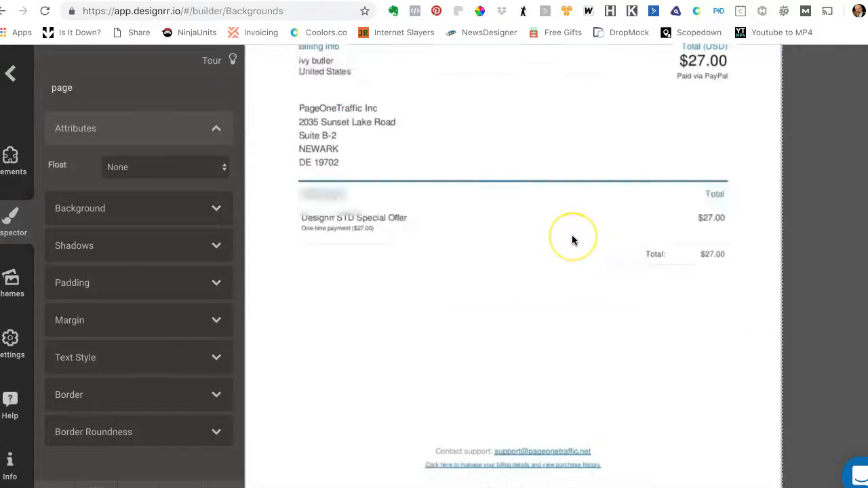
pyautogui.scroll(-3, 572, 240)
pyautogui.scroll(2, 572, 240)
pyautogui.scroll(-1, 571, 240)
pyautogui.scroll(-1, 571, 237)
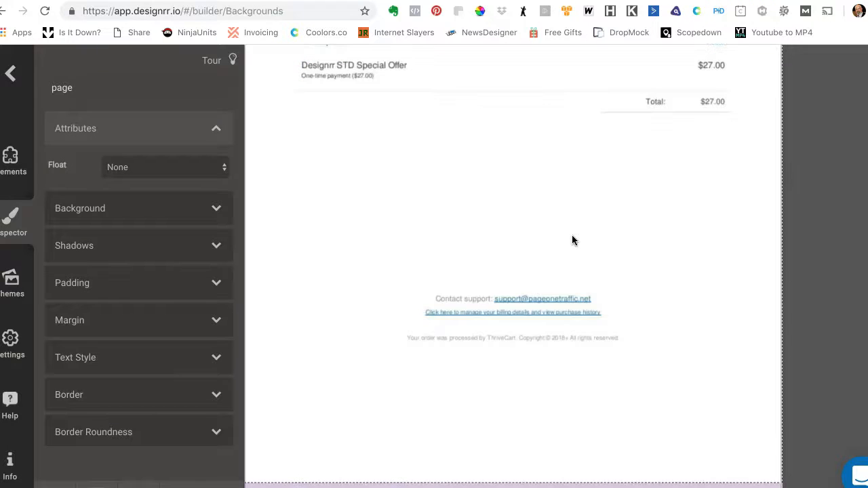
pyautogui.scroll(-1, 573, 243)
# - Add another page after the receipt page and open its background image upload, cancelling the file selection
pyautogui.click(569, 246)
pyautogui.click(11, 163)
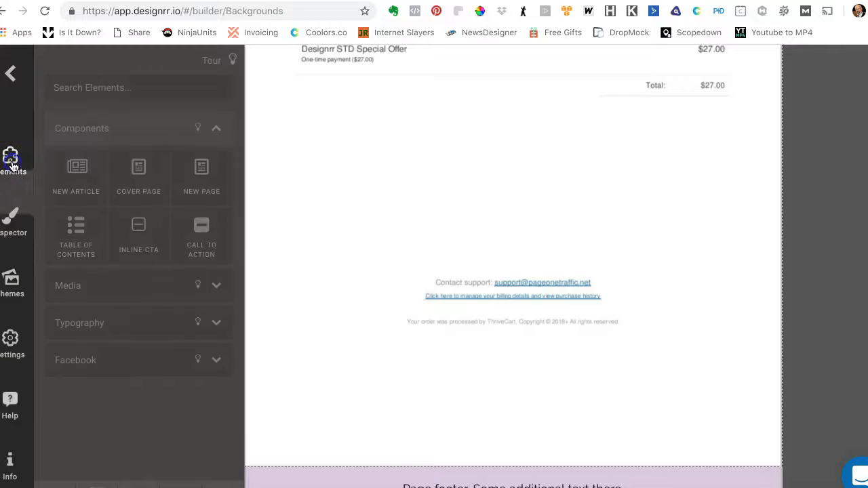
pyautogui.click(155, 184)
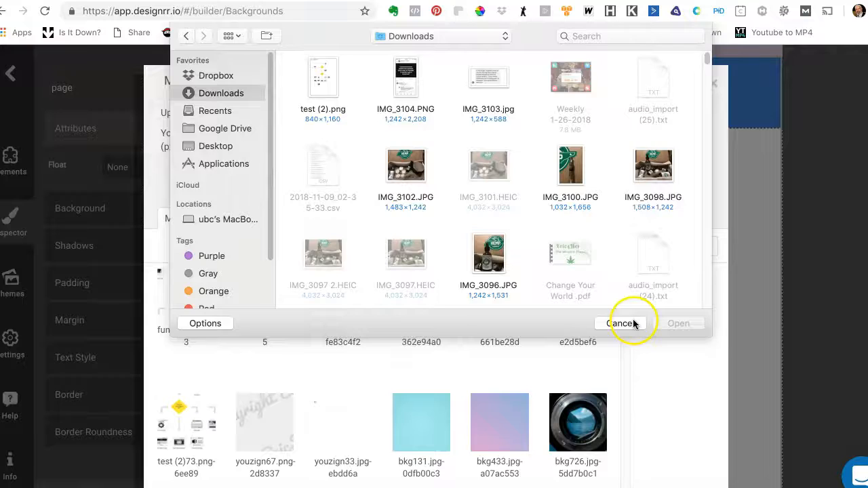
pyautogui.click(621, 323)
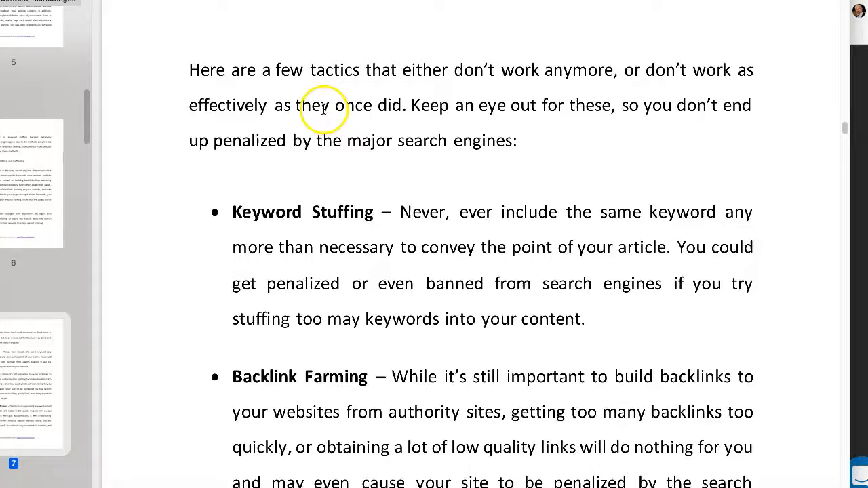
# - Switch to the Effective-Content-Marketing PDF and go to the page that starts with "help you build brand recognition"
pyautogui.scroll(-1, 323, 107)
pyautogui.scroll(-1, 324, 109)
pyautogui.scroll(-10, 323, 109)
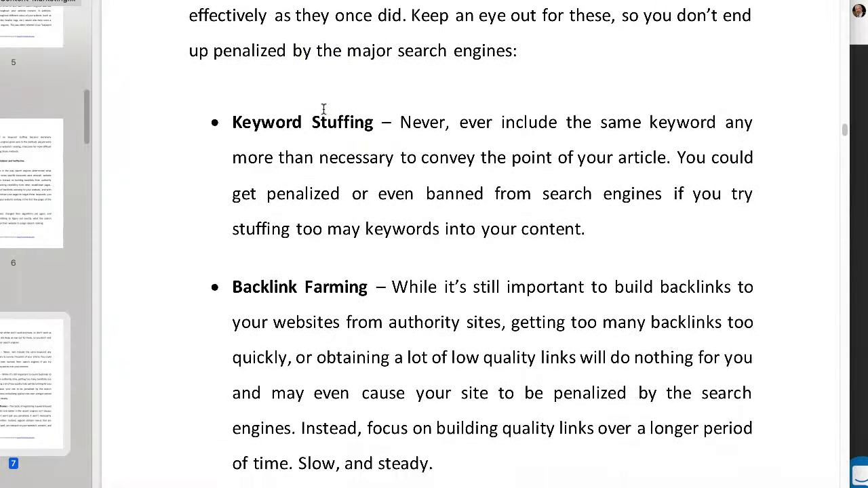
pyautogui.scroll(-10, 323, 111)
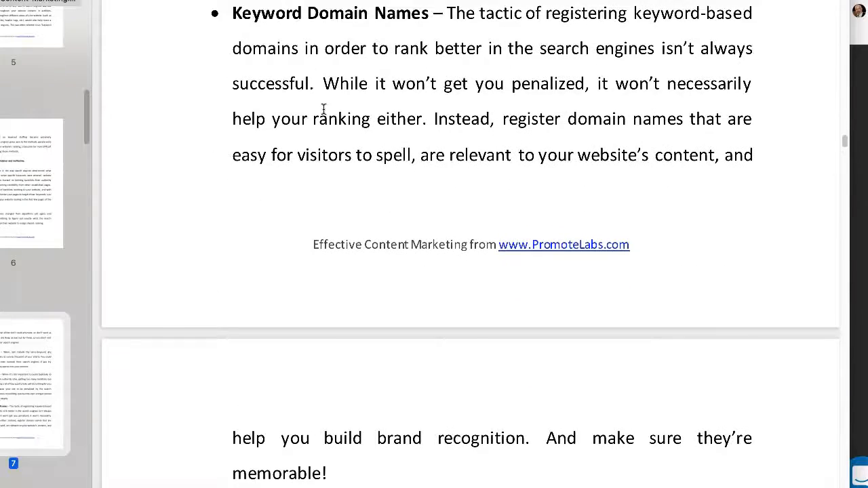
pyautogui.scroll(-3, 323, 109)
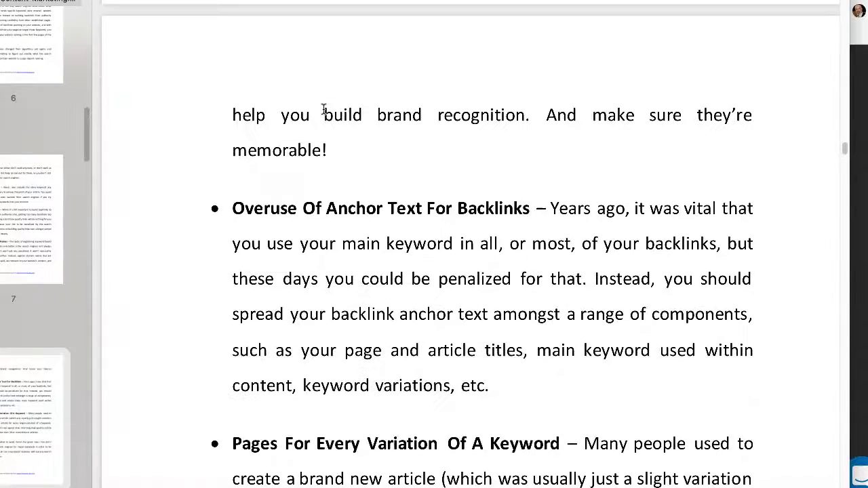
pyautogui.click(336, 118)
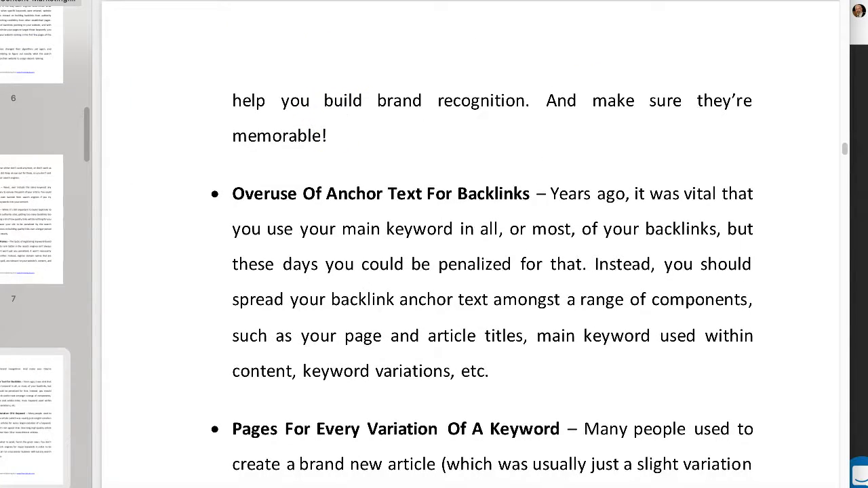
# - Export the current PDF page to the Desktop as a JPEG named "testing for images"
pyautogui.click(38, 1)
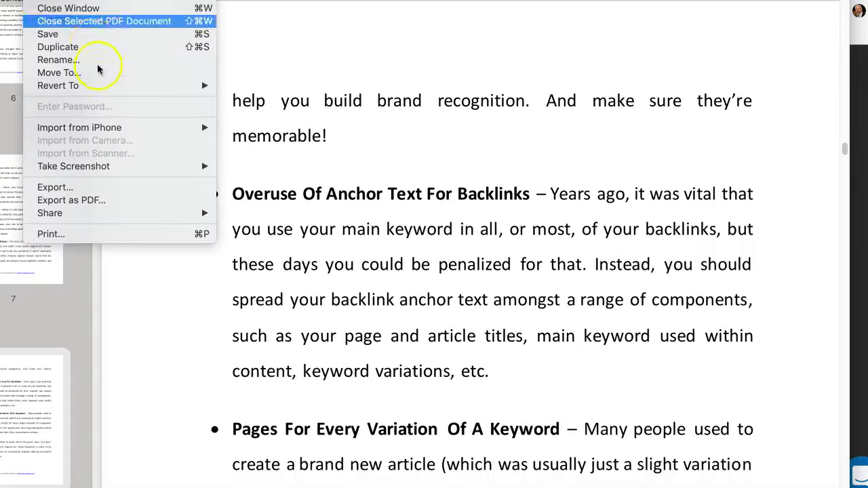
pyautogui.click(107, 189)
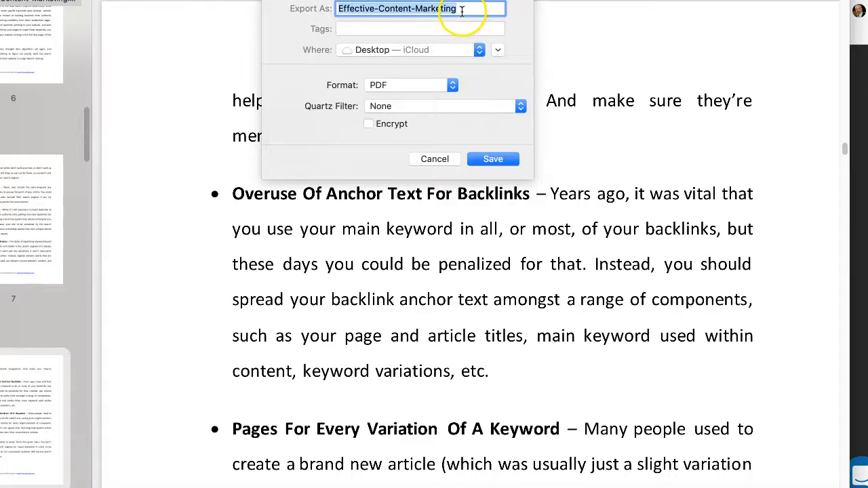
pyautogui.write('testing for images')
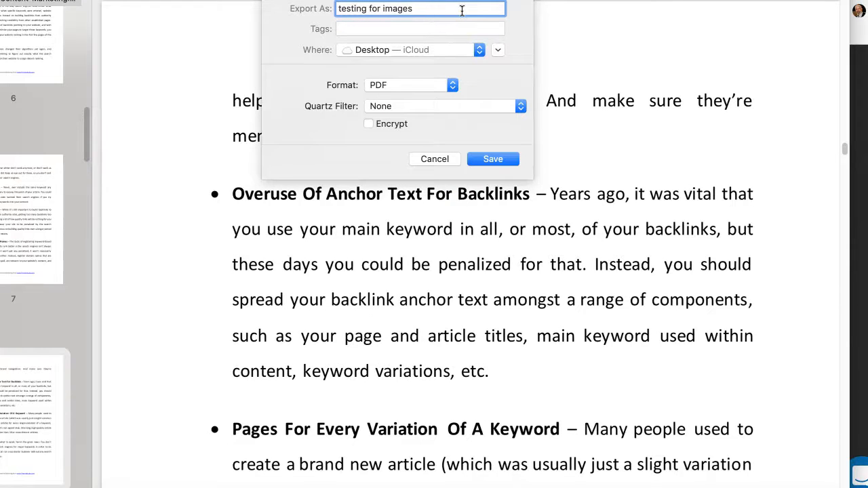
pyautogui.click(440, 89)
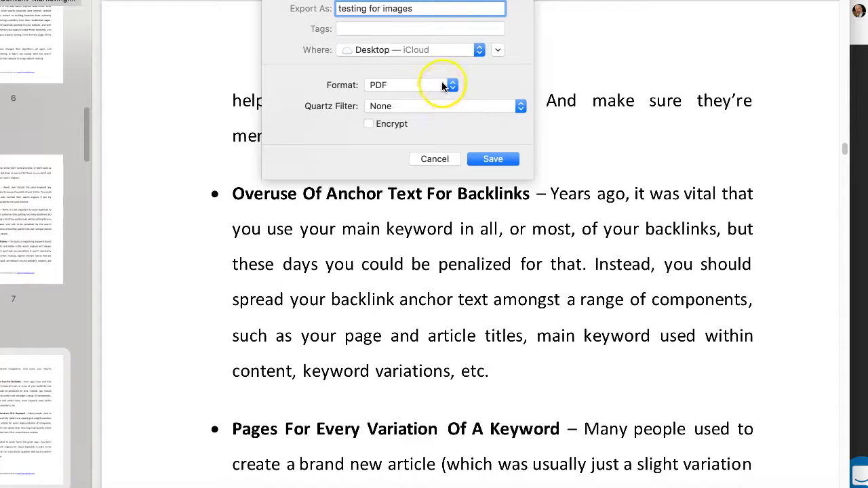
pyautogui.click(433, 48)
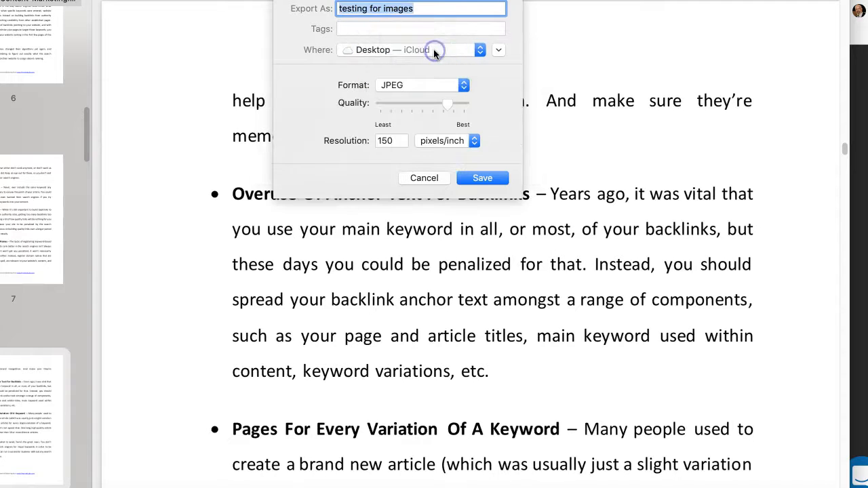
pyautogui.click(482, 179)
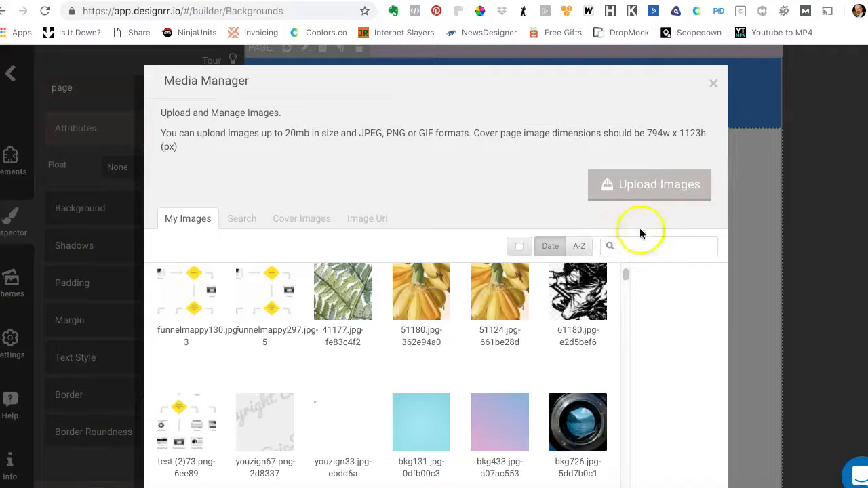
# - Upload the "testing for images" file from the Desktop and set it as the page's background image
pyautogui.click(651, 184)
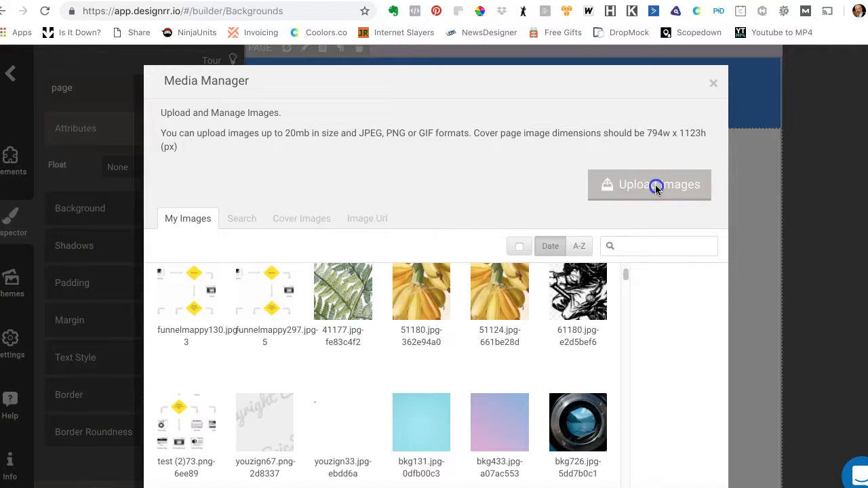
pyautogui.click(655, 184)
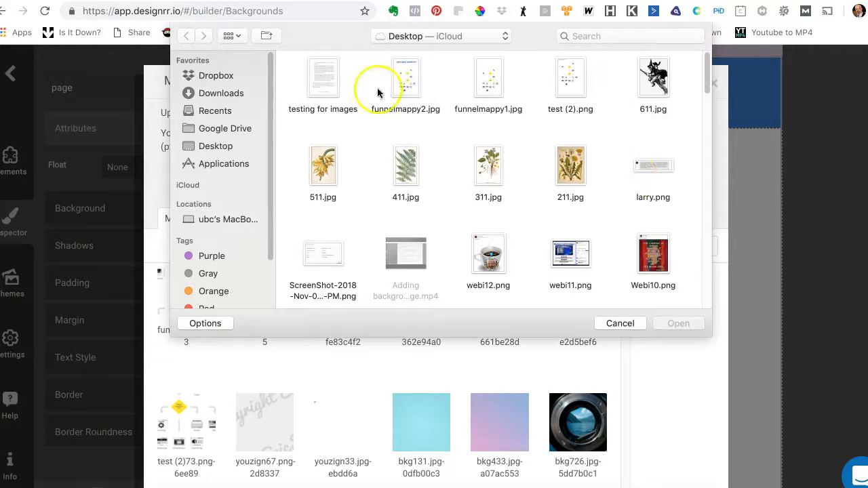
pyautogui.click(320, 73)
pyautogui.click(678, 324)
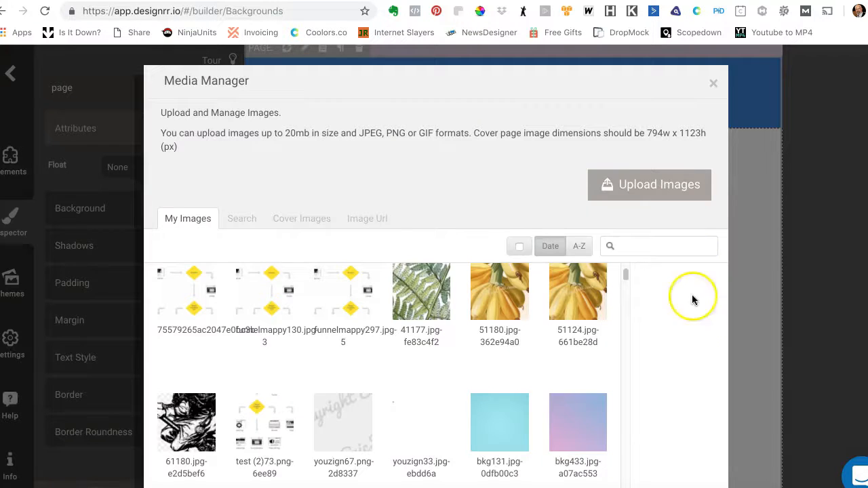
pyautogui.scroll(2, 249, 300)
pyautogui.click(201, 306)
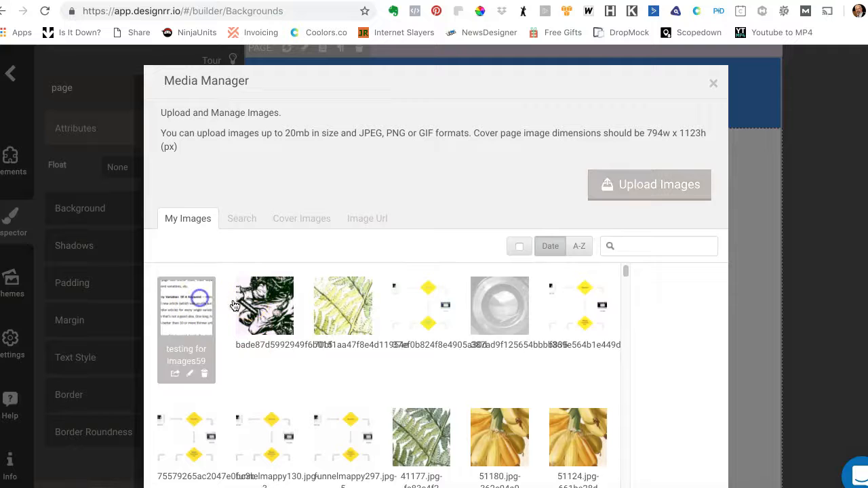
pyautogui.scroll(-2, 658, 291)
pyautogui.click(692, 465)
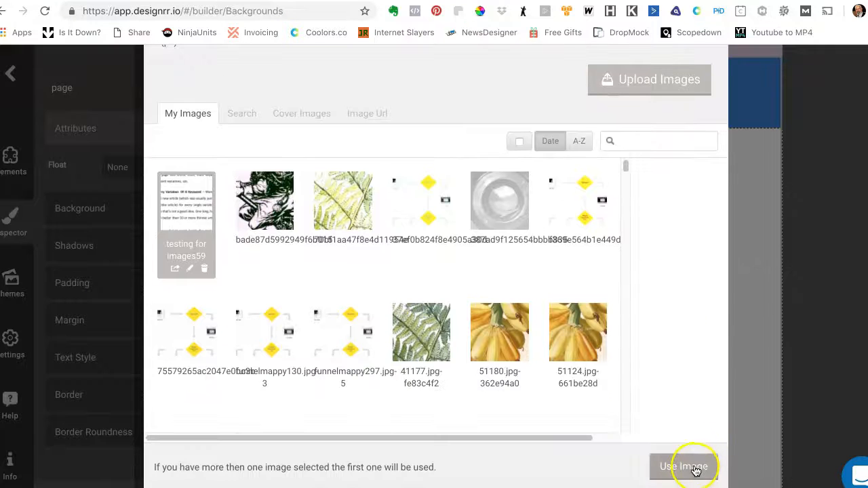
# - Hide the page header and footer on the PDF background page, and show them again
pyautogui.scroll(-5, 680, 383)
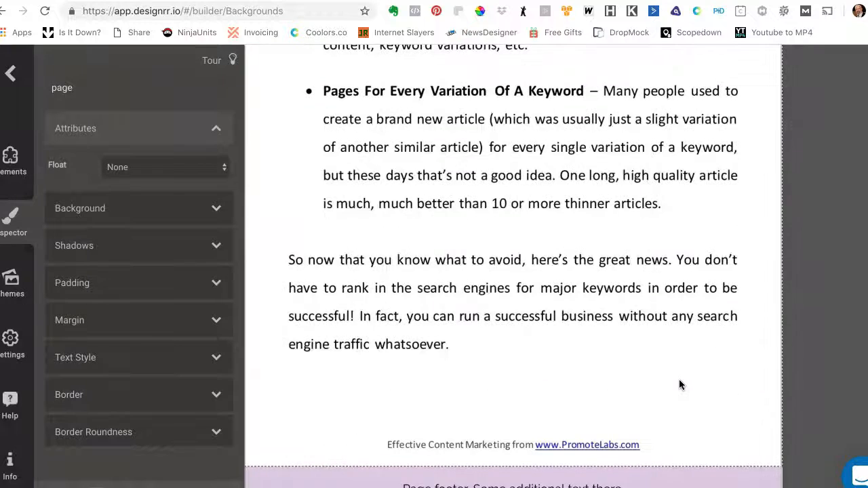
pyautogui.scroll(6, 680, 385)
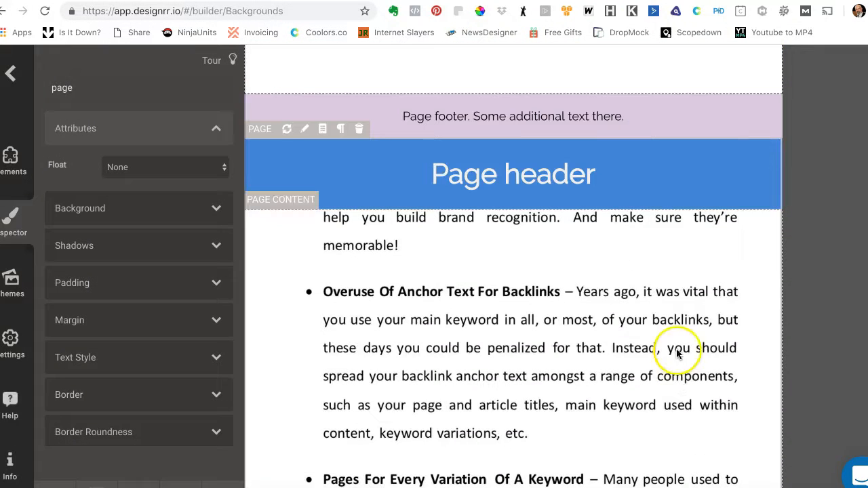
pyautogui.click(710, 189)
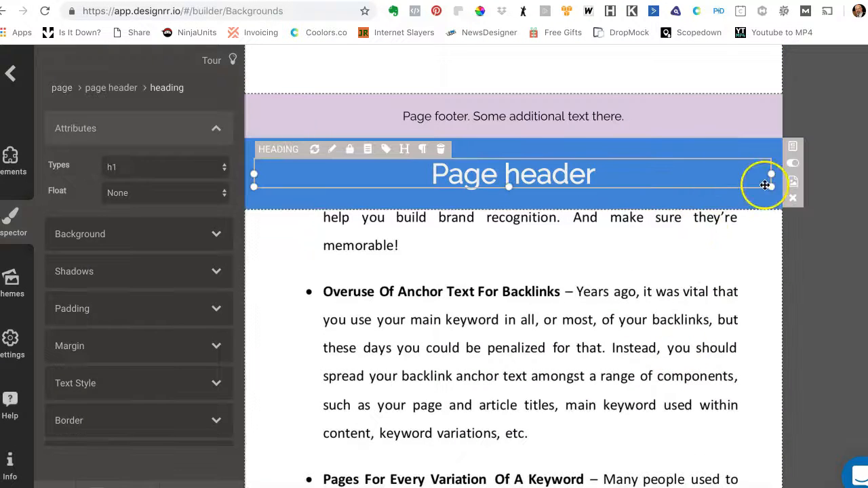
pyautogui.click(793, 165)
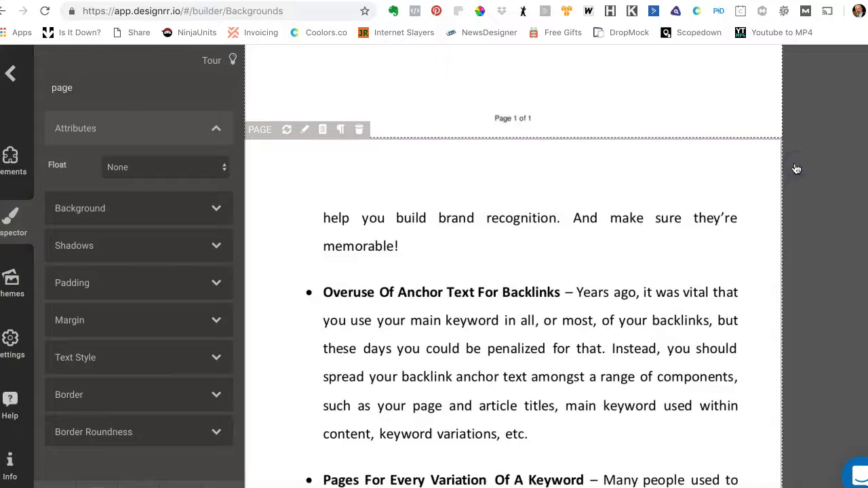
pyautogui.click(640, 158)
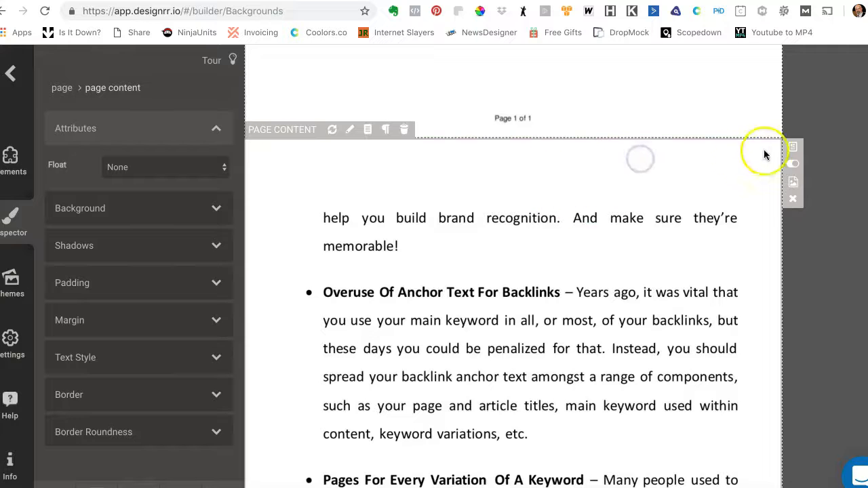
pyautogui.click(794, 166)
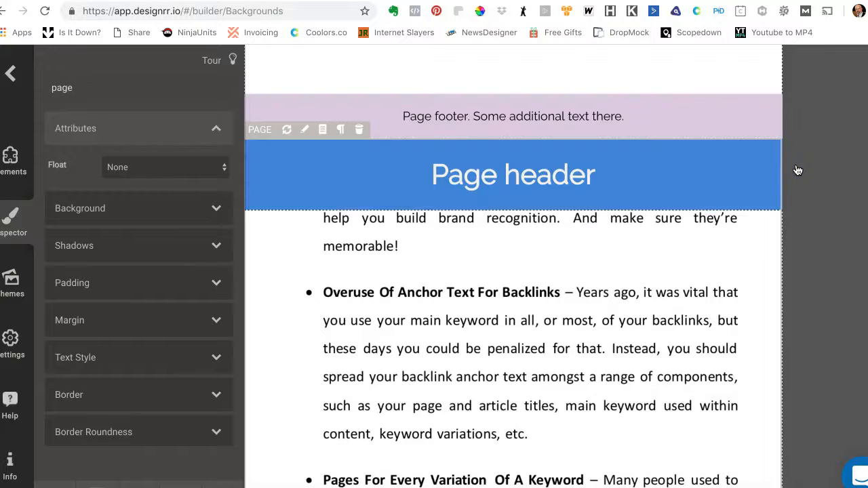
# - Reopen the background image selection for the PDF page and open the "testing for images59" picture in the photo editor
pyautogui.scroll(-5, 647, 258)
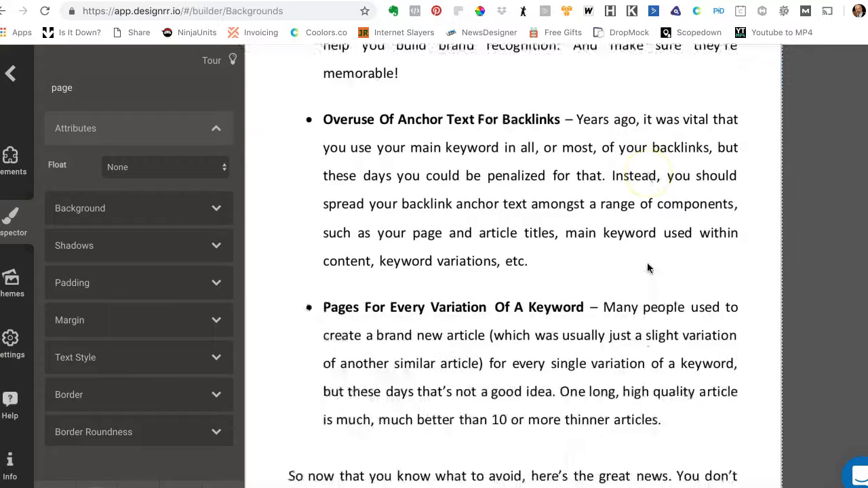
pyautogui.scroll(4, 648, 268)
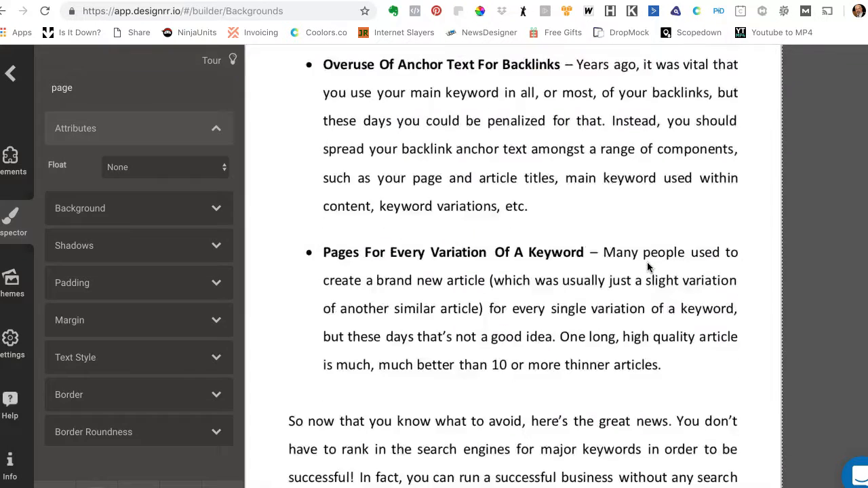
pyautogui.click(654, 256)
pyautogui.scroll(2, 794, 114)
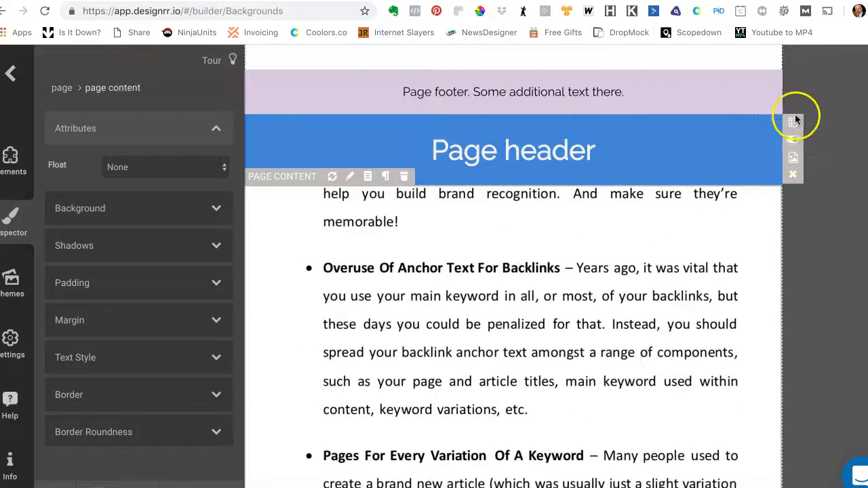
pyautogui.click(794, 160)
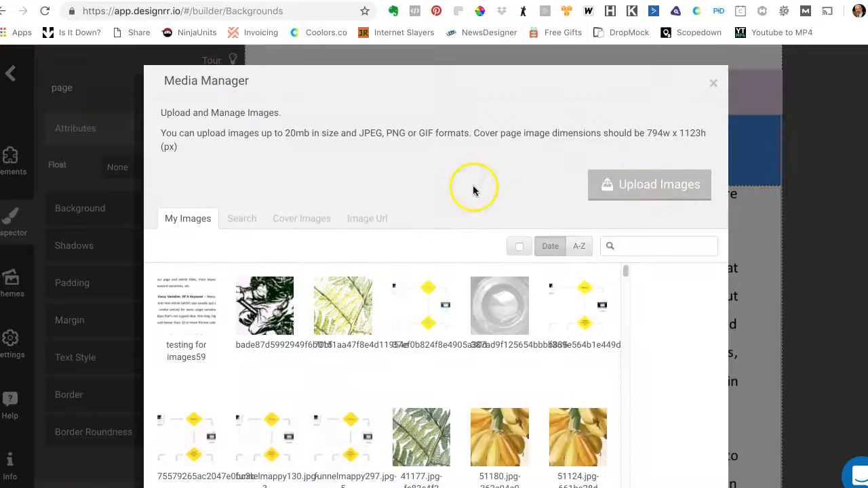
pyautogui.click(197, 308)
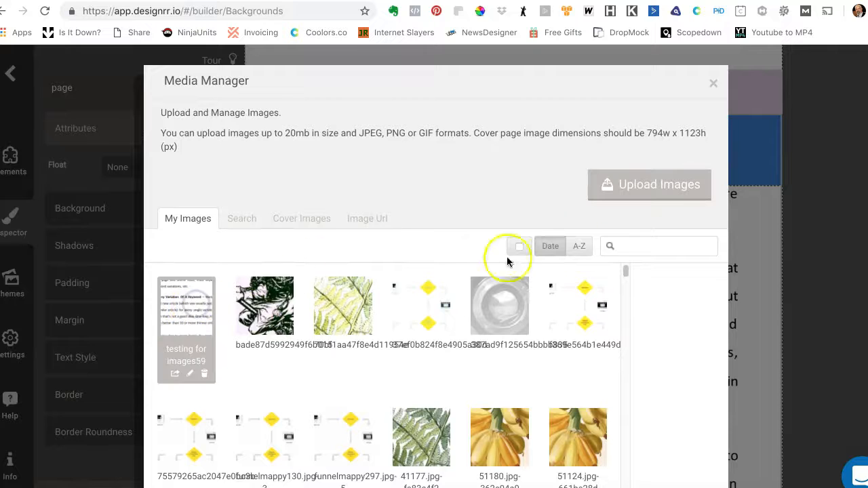
pyautogui.click(190, 372)
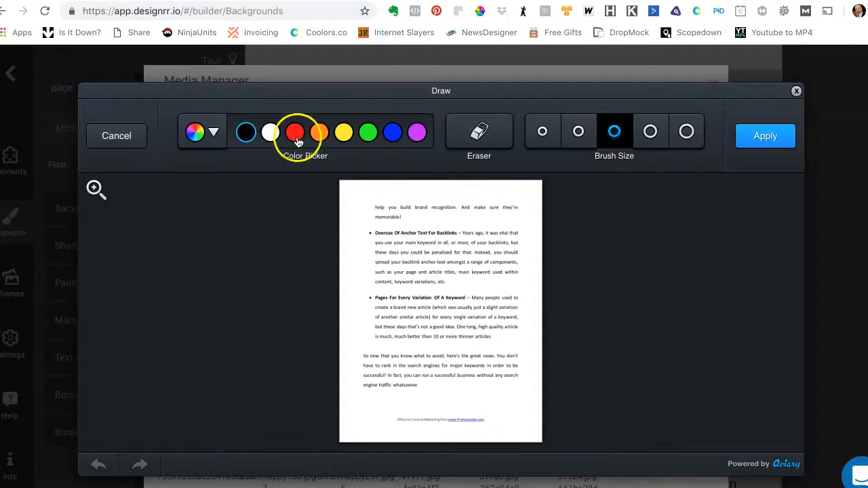
# - Draw a red freehand loop around the "Overuse Of Anchor Text For Backlinks" paragraph and save the edited picture
pyautogui.click(294, 131)
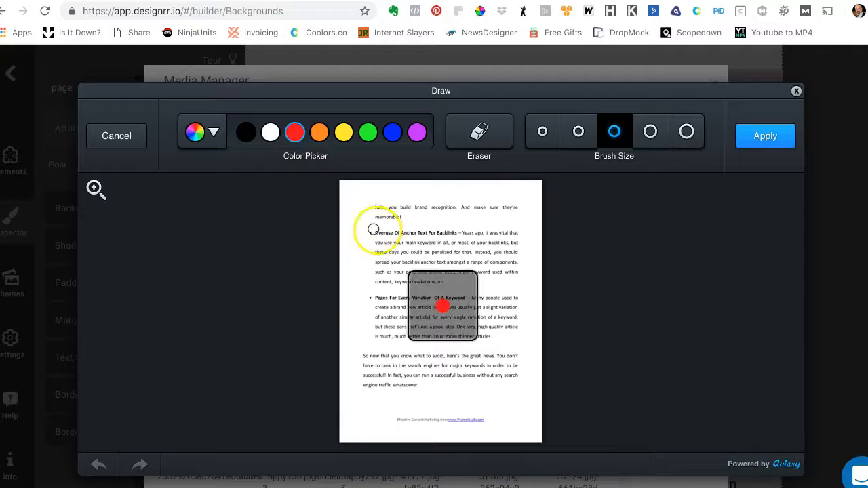
pyautogui.moveTo(381, 222); pyautogui.dragTo(355, 225)
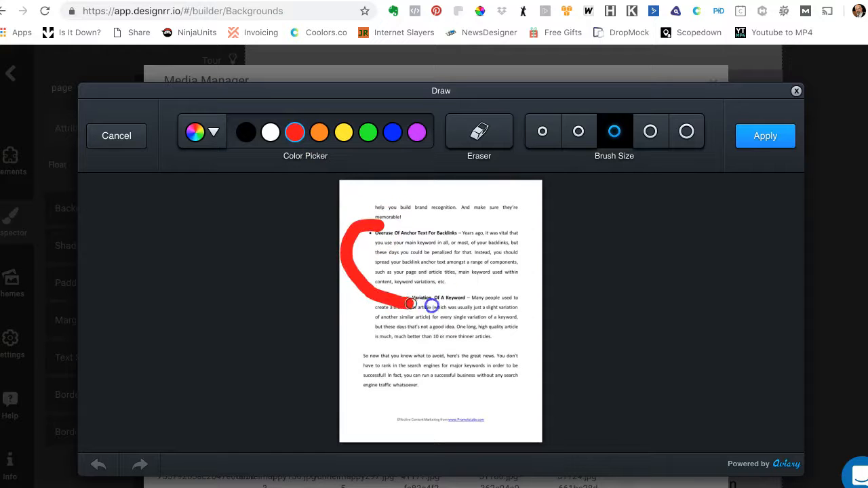
pyautogui.moveTo(432, 306); pyautogui.dragTo(505, 306)
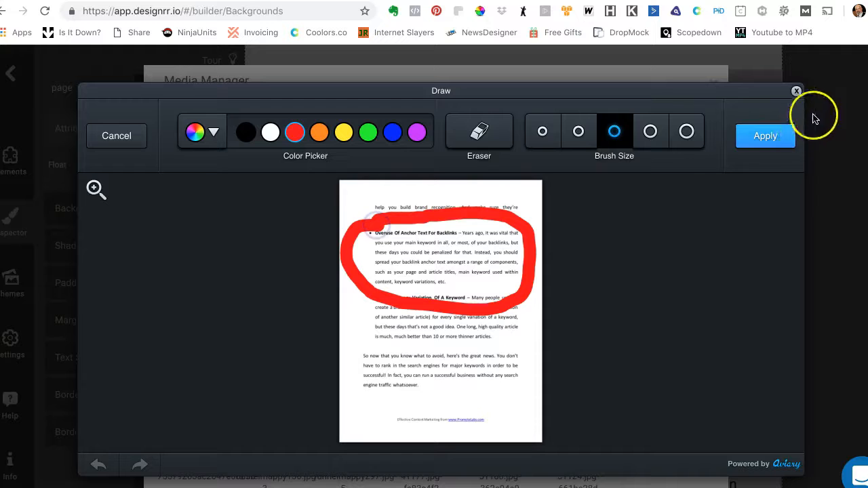
pyautogui.click(761, 136)
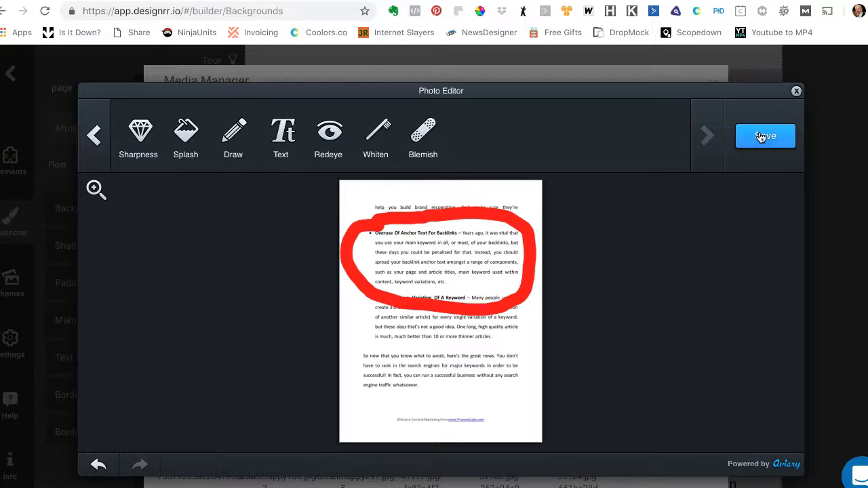
pyautogui.click(761, 137)
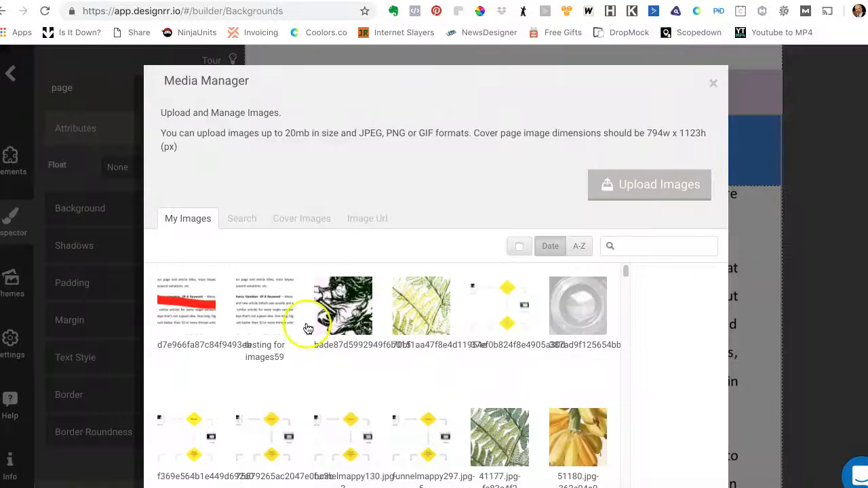
# - Set the edited copy with the red loop as the page's background image
pyautogui.click(179, 295)
pyautogui.scroll(-3, 668, 372)
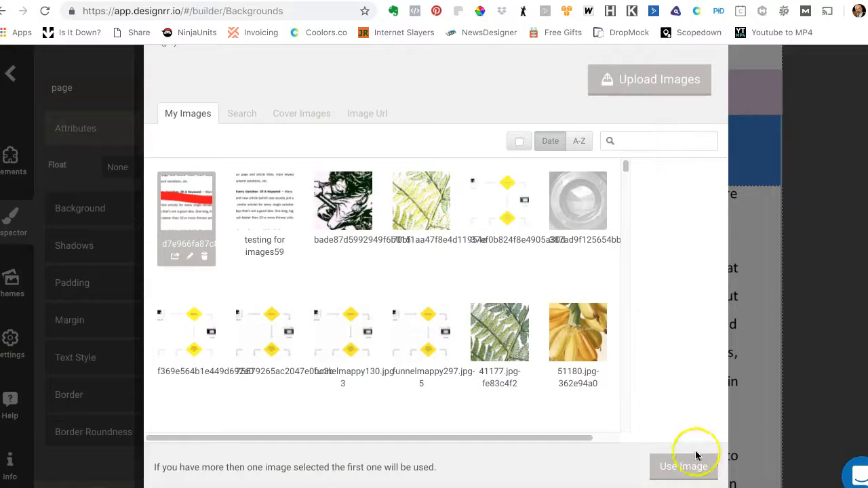
pyautogui.click(683, 467)
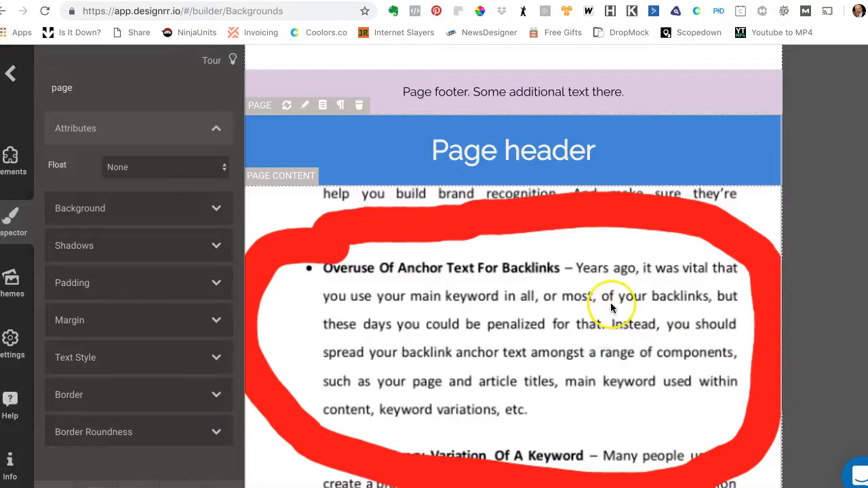
# - Try to add a new page below the page with the red loop
pyautogui.scroll(1, 611, 307)
pyautogui.scroll(-5, 611, 308)
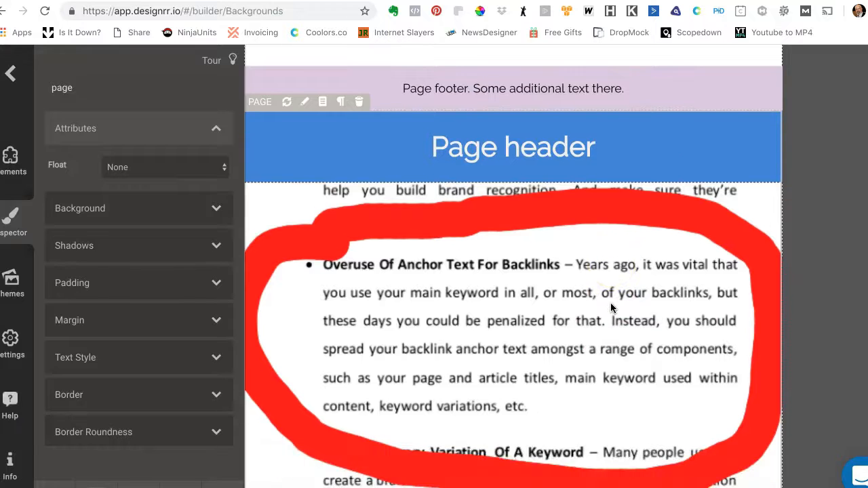
pyautogui.scroll(-6, 610, 306)
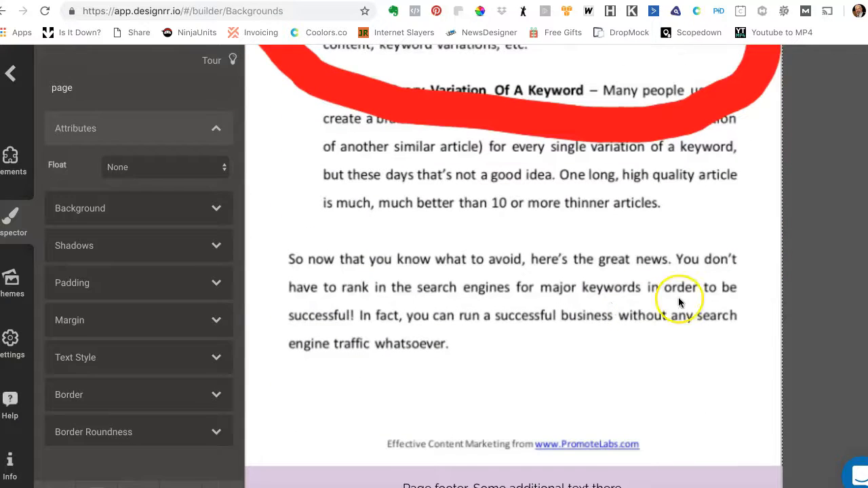
pyautogui.click(10, 162)
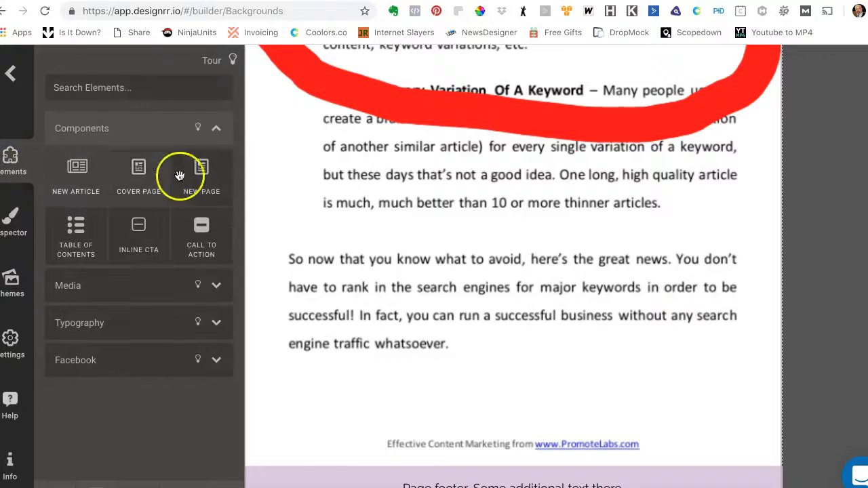
pyautogui.moveTo(198, 175); pyautogui.dragTo(316, 481)
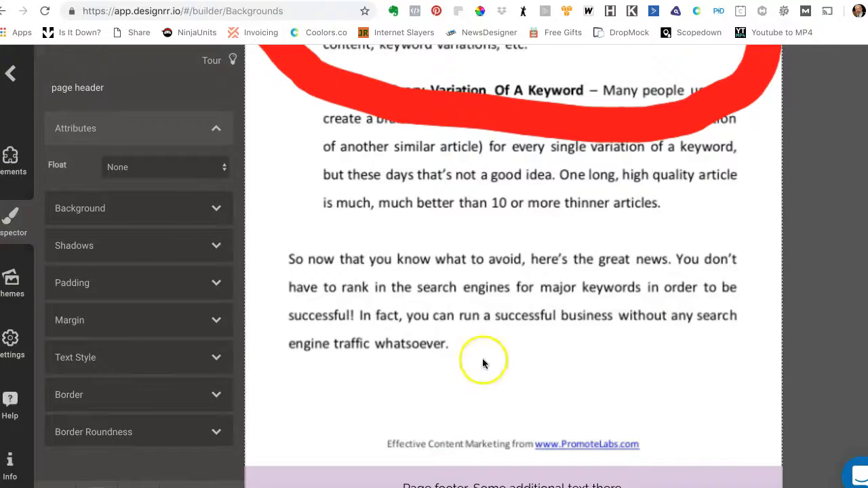
pyautogui.click(12, 157)
pyautogui.moveTo(198, 175); pyautogui.dragTo(333, 401)
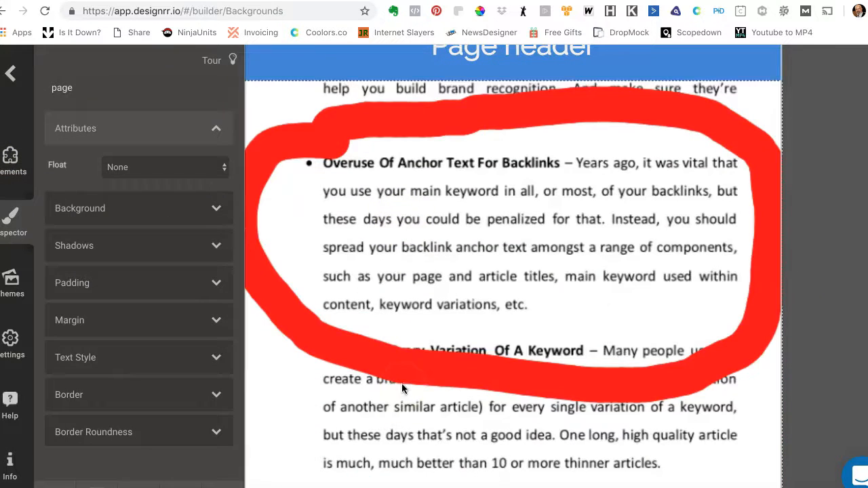
# - Replace the red-loop page's background with the grey camera lens image bkg573.jpg from the uploaded images
pyautogui.click(591, 290)
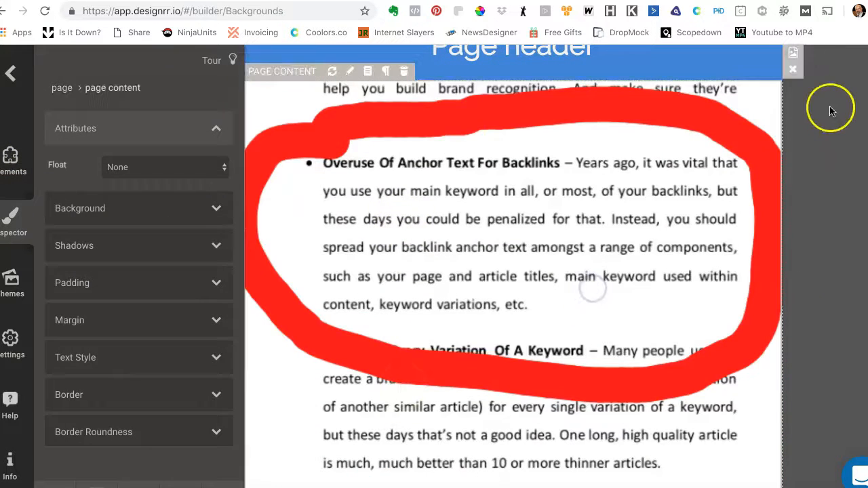
pyautogui.scroll(2, 830, 110)
pyautogui.click(794, 130)
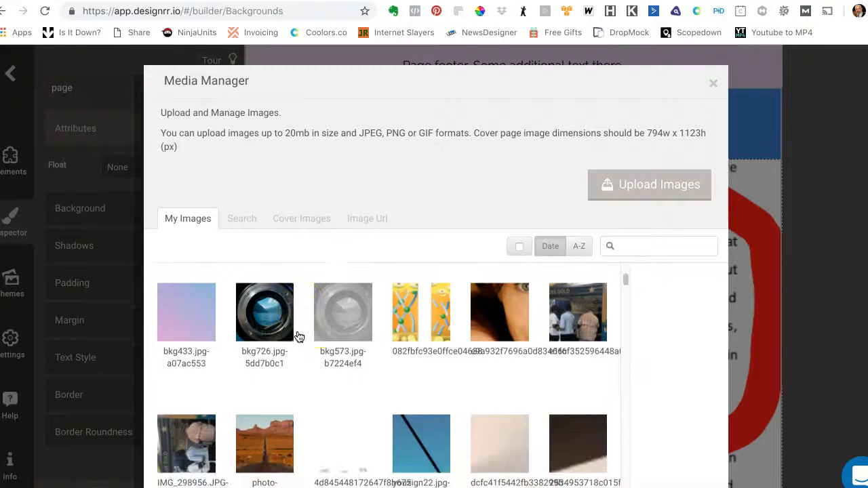
pyautogui.click(344, 314)
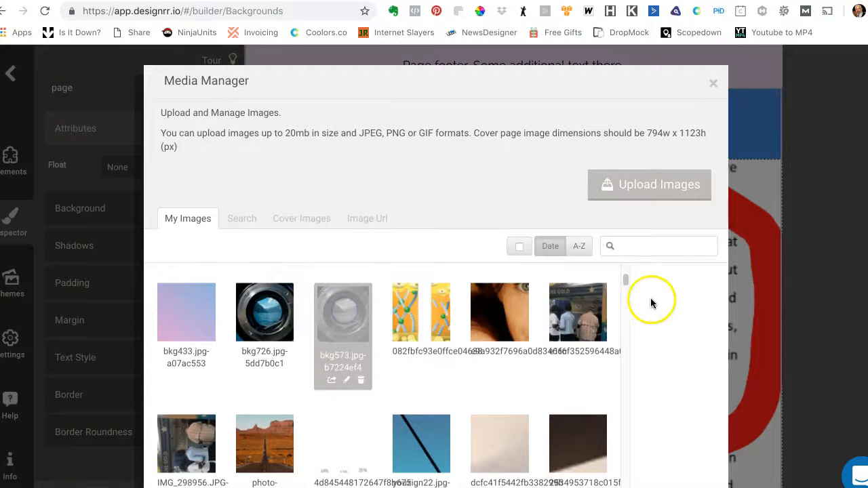
pyautogui.scroll(-3, 650, 303)
pyautogui.click(694, 466)
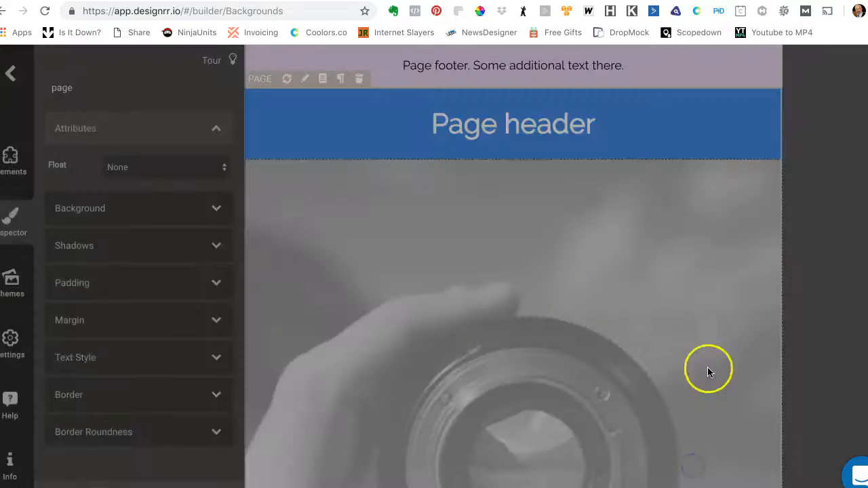
# - Add a paragraph of placeholder text to the page content over the camera lens background
pyautogui.scroll(-3, 707, 366)
pyautogui.click(10, 157)
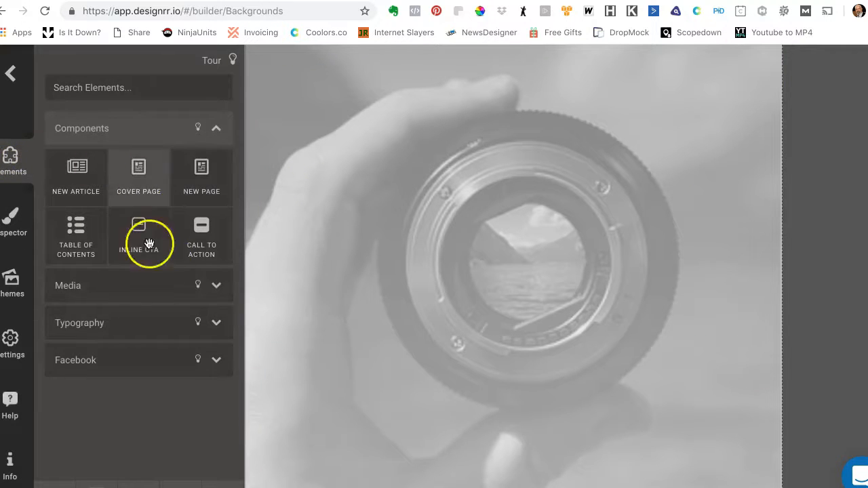
pyautogui.click(163, 324)
pyautogui.moveTo(201, 244); pyautogui.dragTo(316, 246)
pyautogui.scroll(3, 427, 276)
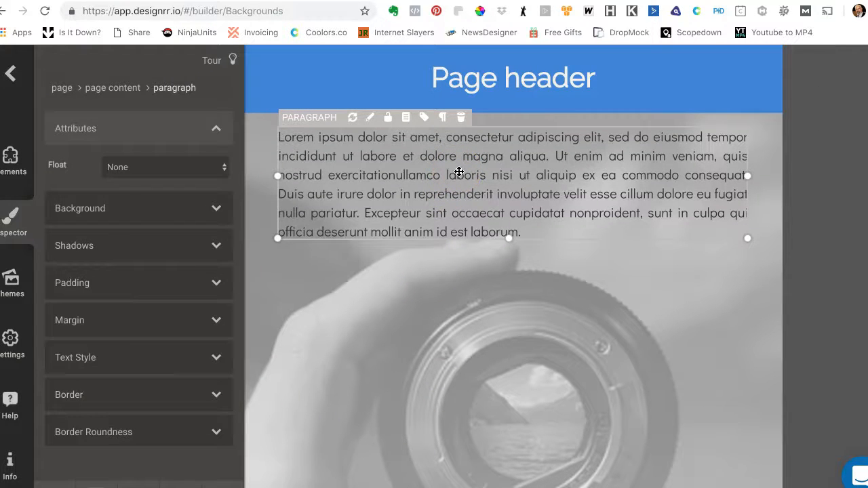
# - Edit the camera lens image bkg573.jpg for the page background, raising its brightness about halfway from neutral to maximum, and save the copy
pyautogui.click(703, 285)
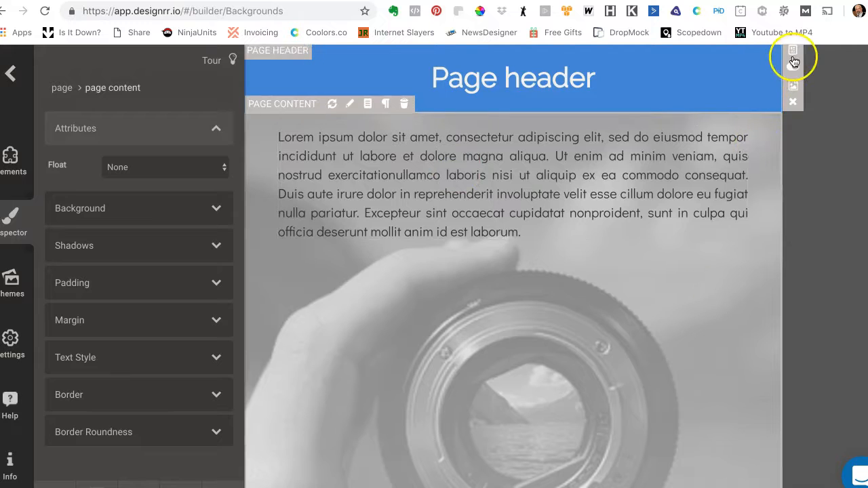
pyautogui.click(796, 90)
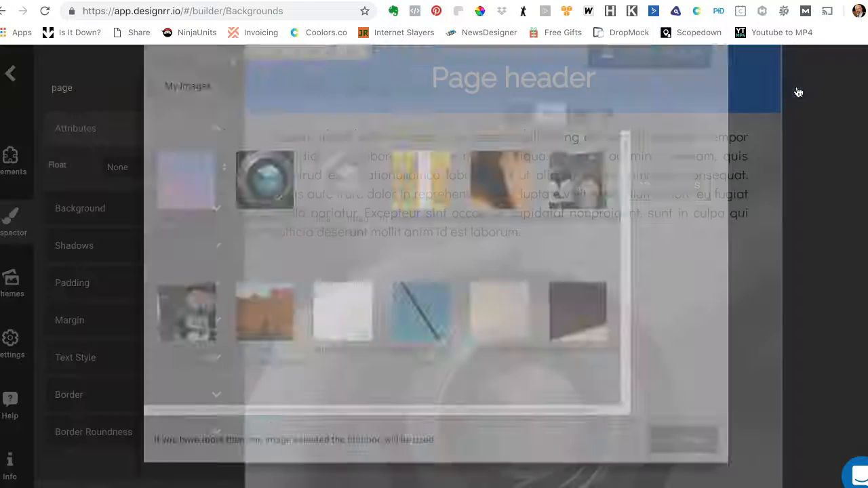
pyautogui.click(355, 313)
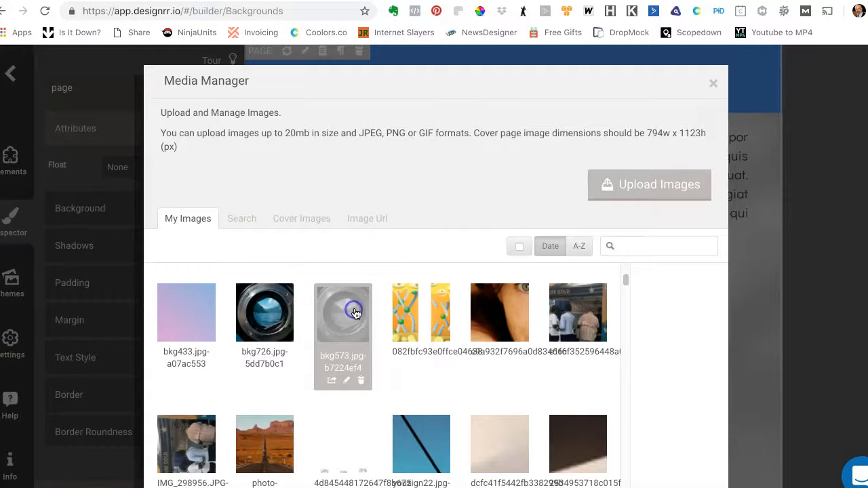
pyautogui.click(346, 380)
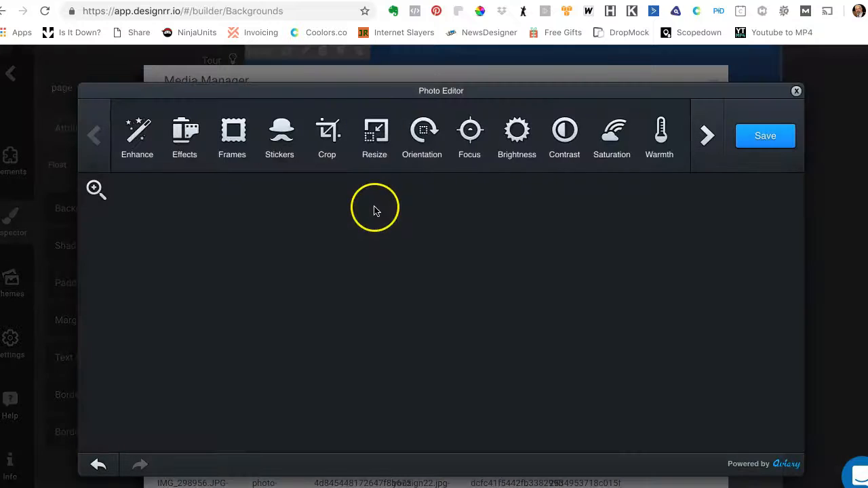
pyautogui.click(522, 132)
pyautogui.moveTo(444, 142); pyautogui.dragTo(522, 151)
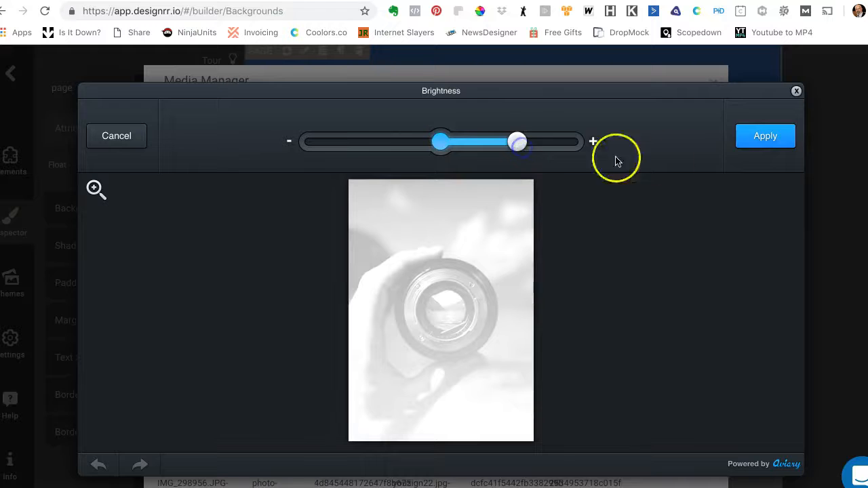
pyautogui.click(769, 139)
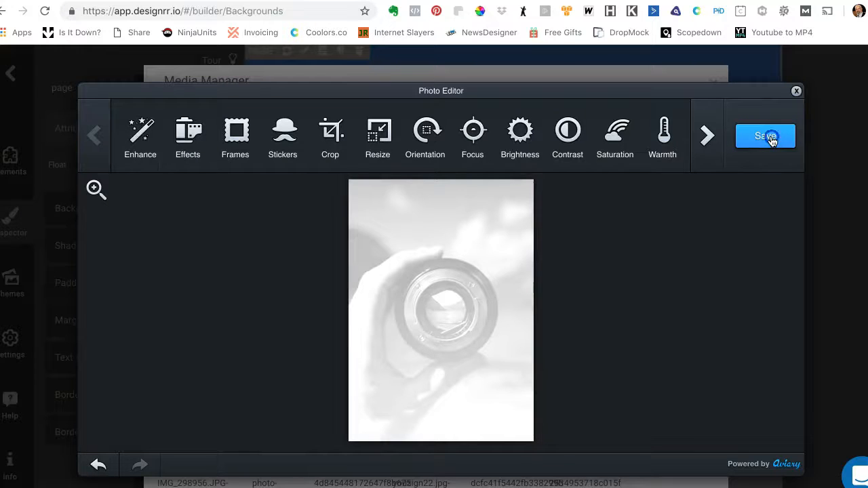
pyautogui.click(771, 139)
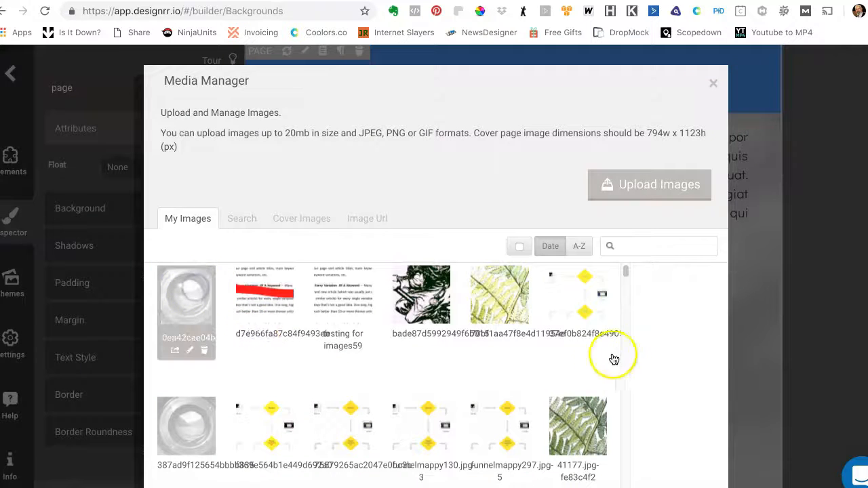
# - Set the brightened camera lens copy as the page's background image
pyautogui.scroll(-3, 697, 358)
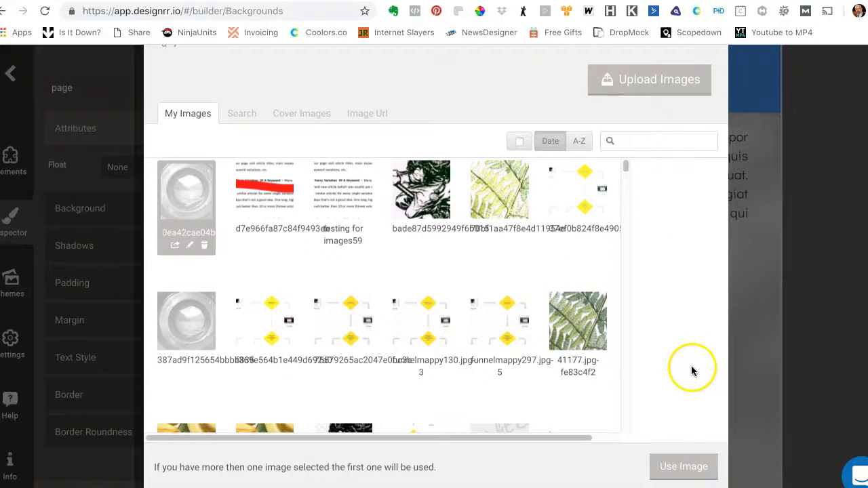
pyautogui.click(692, 466)
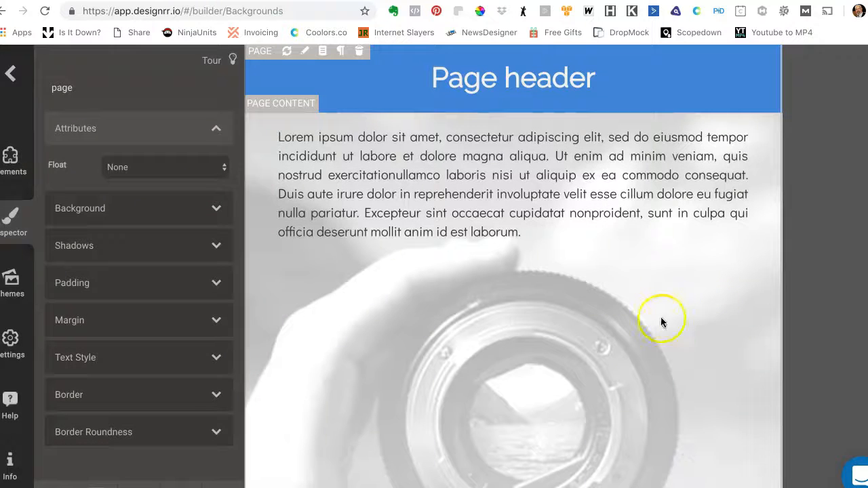
# - Show the page content's background options and review the backgrounds on the document's pages, from the camera lens page up to the flowchart page
pyautogui.click(740, 279)
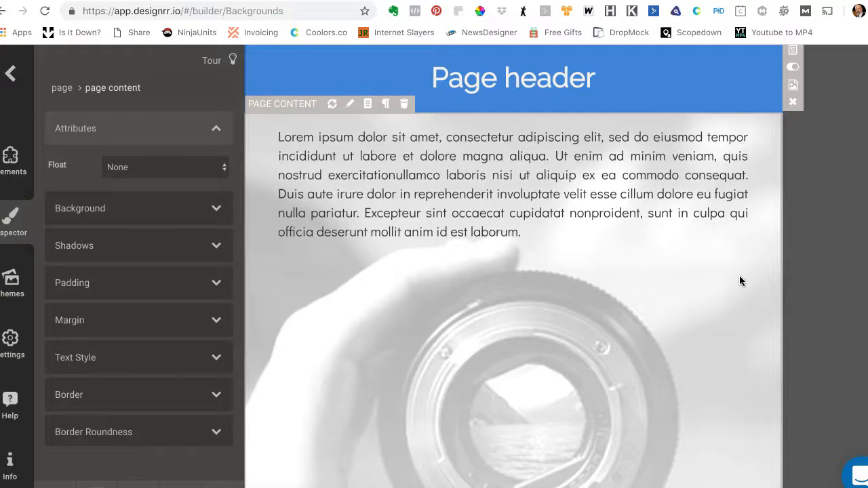
pyautogui.click(126, 205)
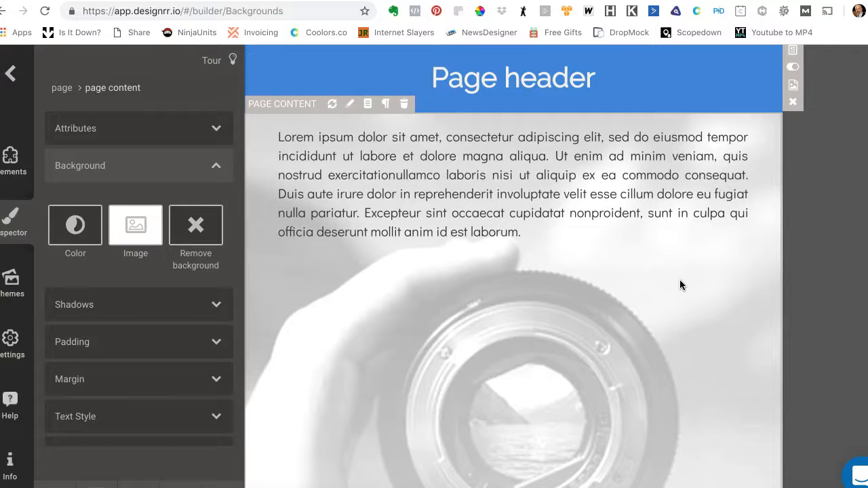
pyautogui.scroll(-5, 680, 279)
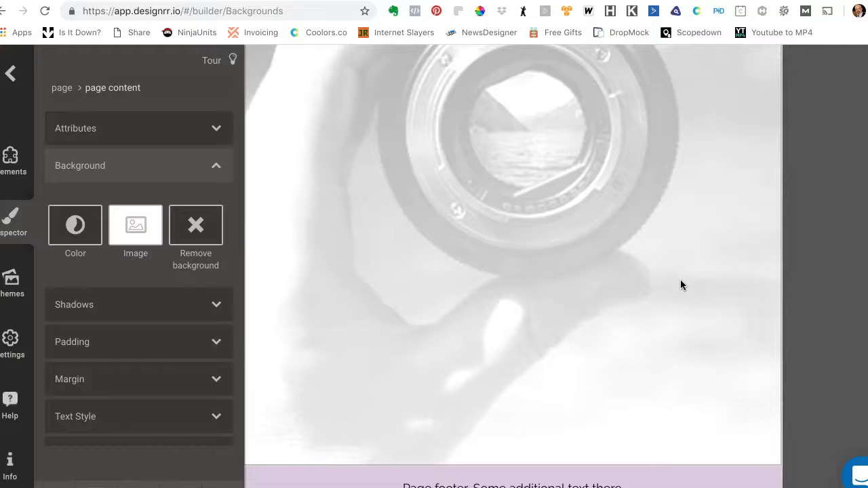
pyautogui.scroll(10, 680, 280)
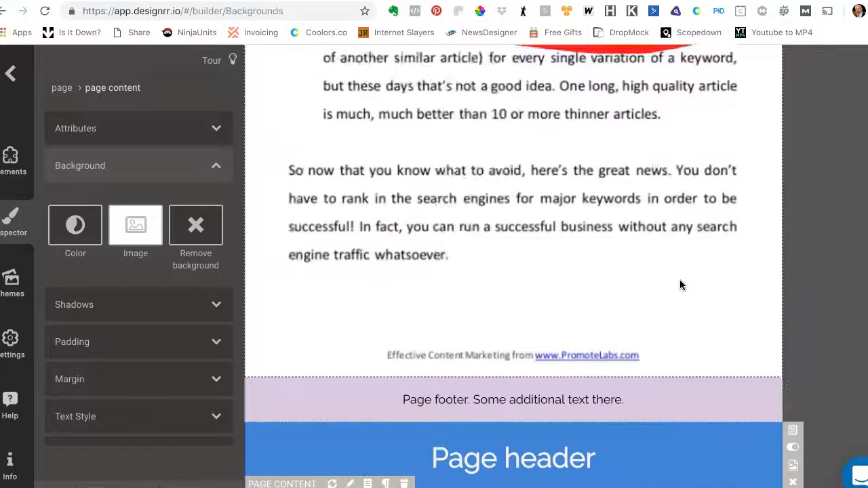
pyautogui.scroll(15, 681, 286)
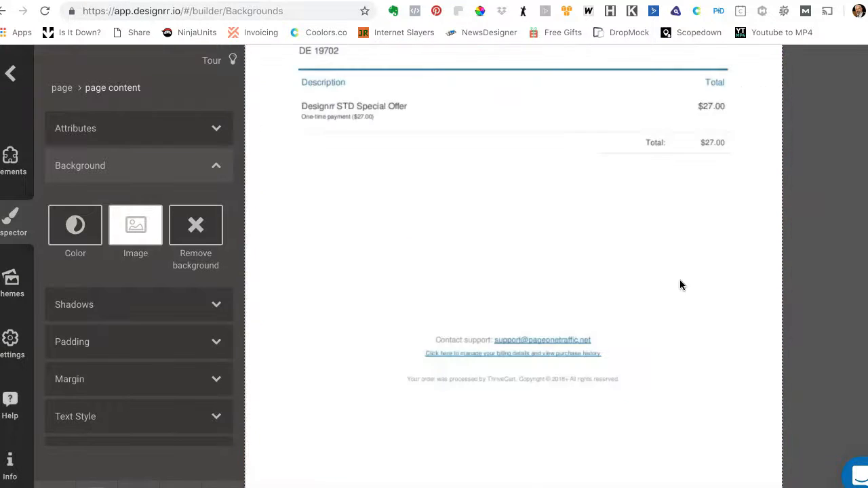
pyautogui.scroll(15, 680, 285)
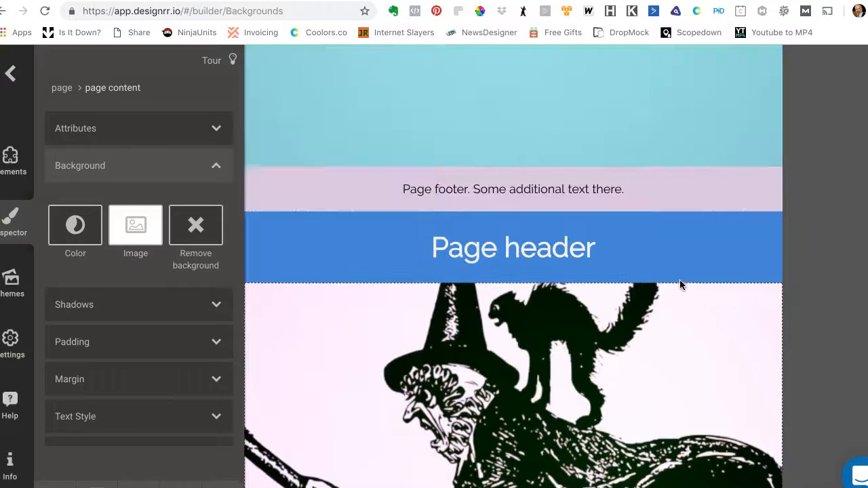
pyautogui.scroll(15, 679, 285)
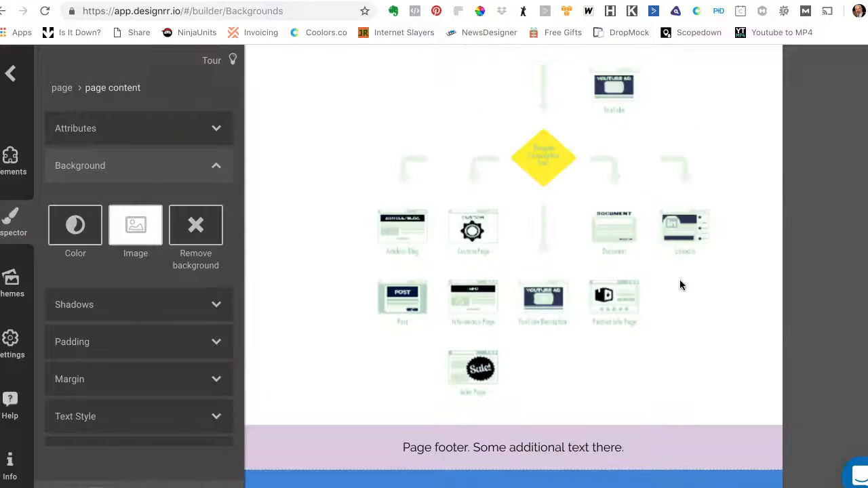
pyautogui.scroll(2, 680, 285)
pyautogui.click(683, 287)
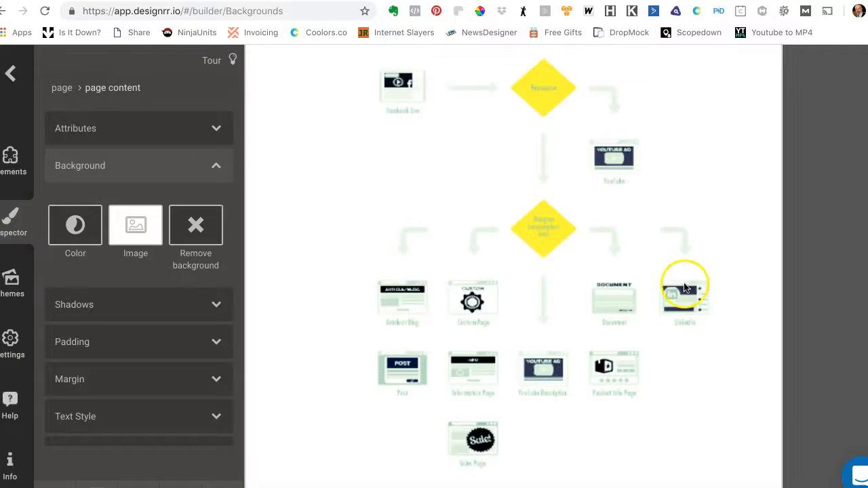